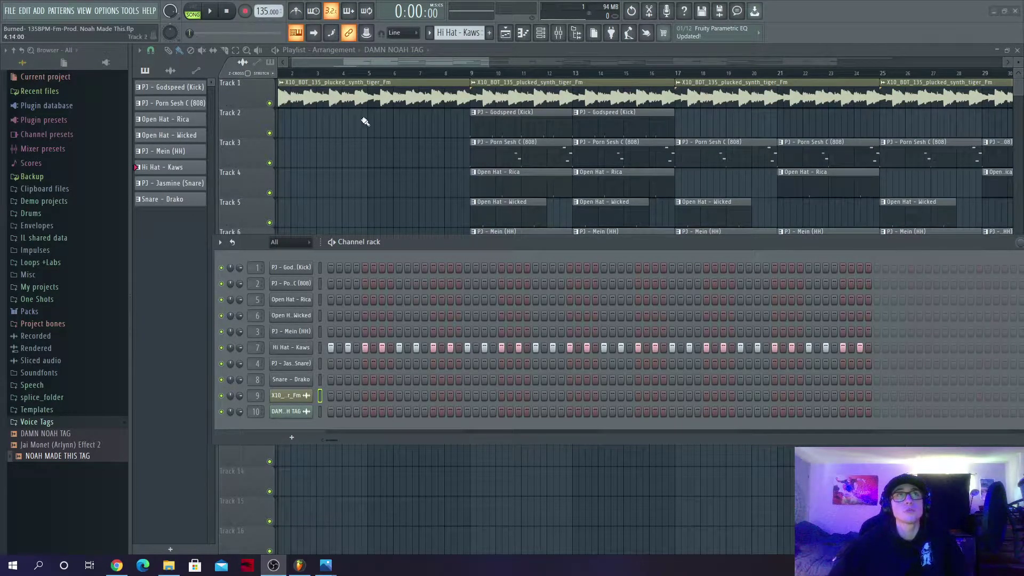
Select the PJ - Godspeed (Kick) pattern and play the arrangement from the start, pausing shortly after bar 13.
click(228, 13)
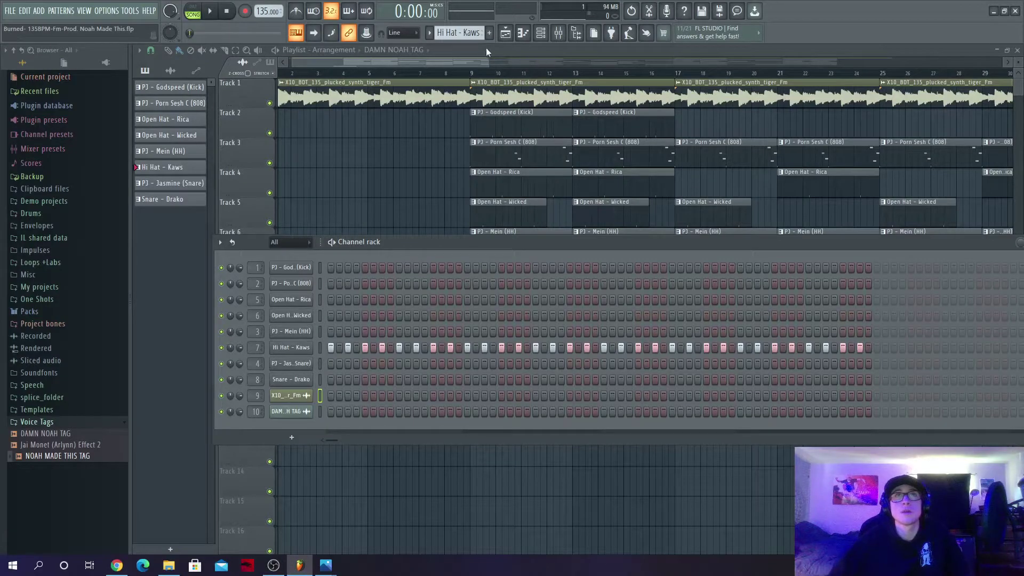
drag(456, 59, 394, 61)
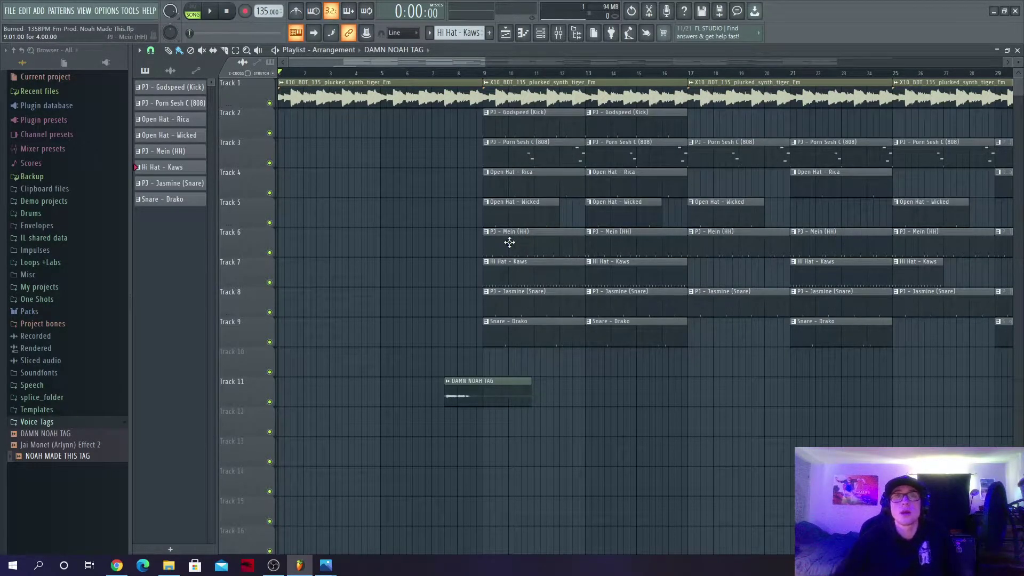
scroll(509, 243, up, 4)
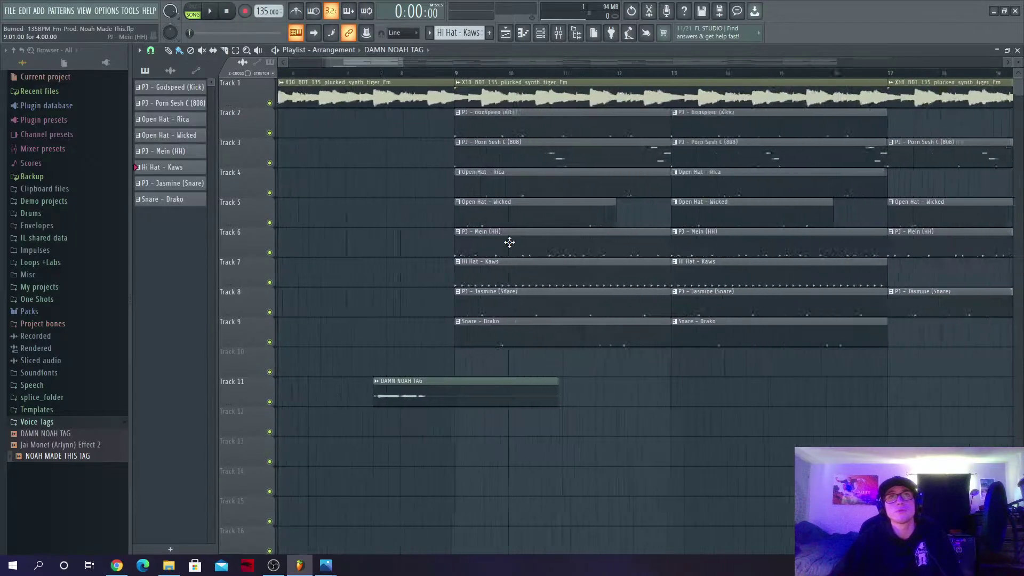
scroll(509, 243, down, 4)
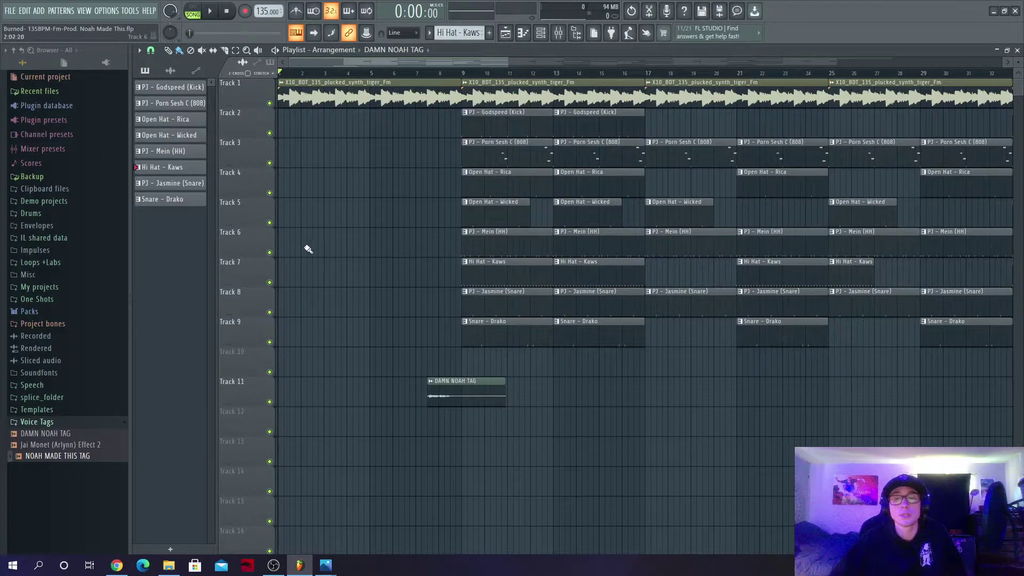
click(186, 92)
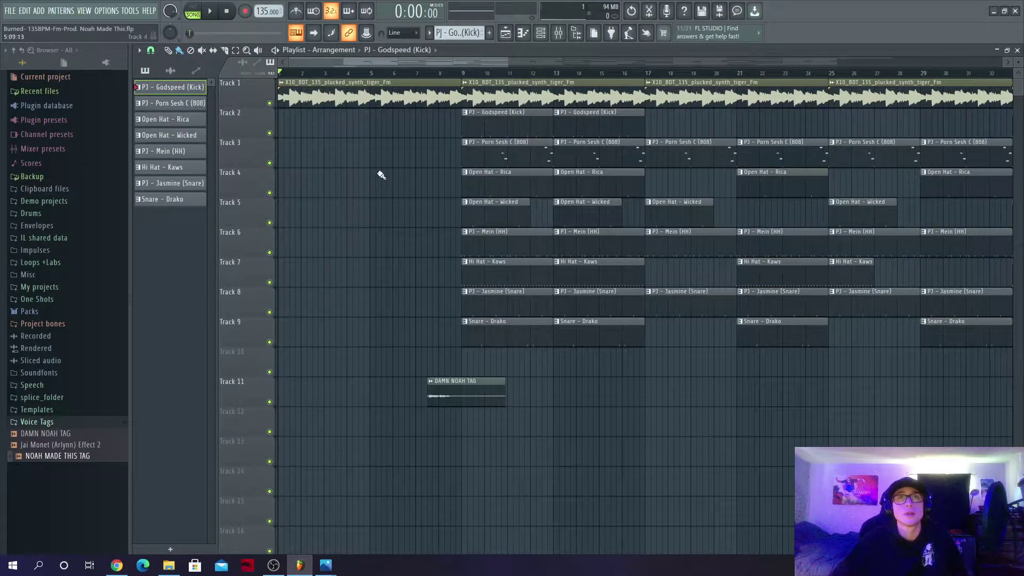
click(213, 14)
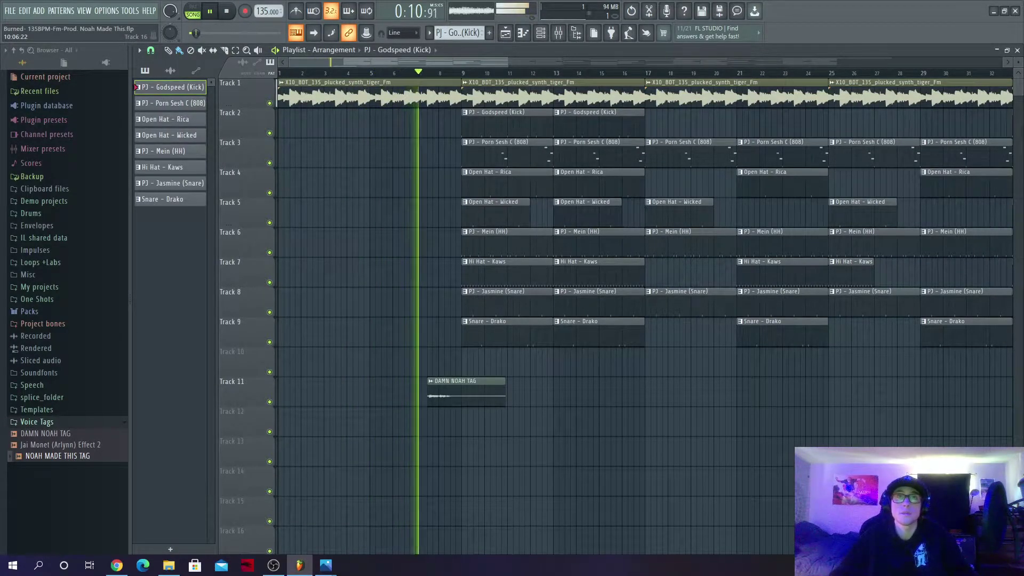
click(210, 11)
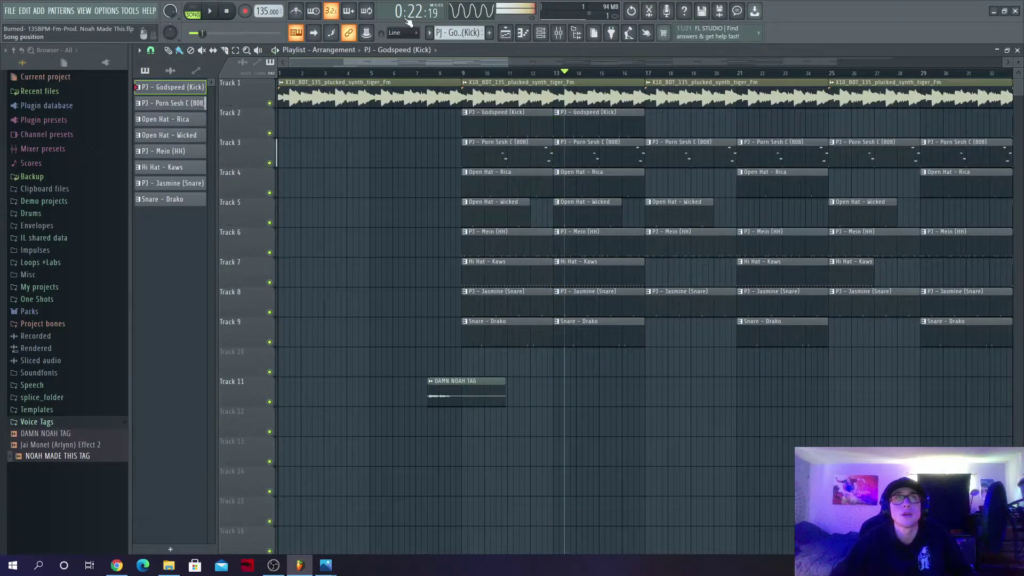
Show the mixer as a tall floating window over the far end of the playlist, with the Current track selected.
click(558, 33)
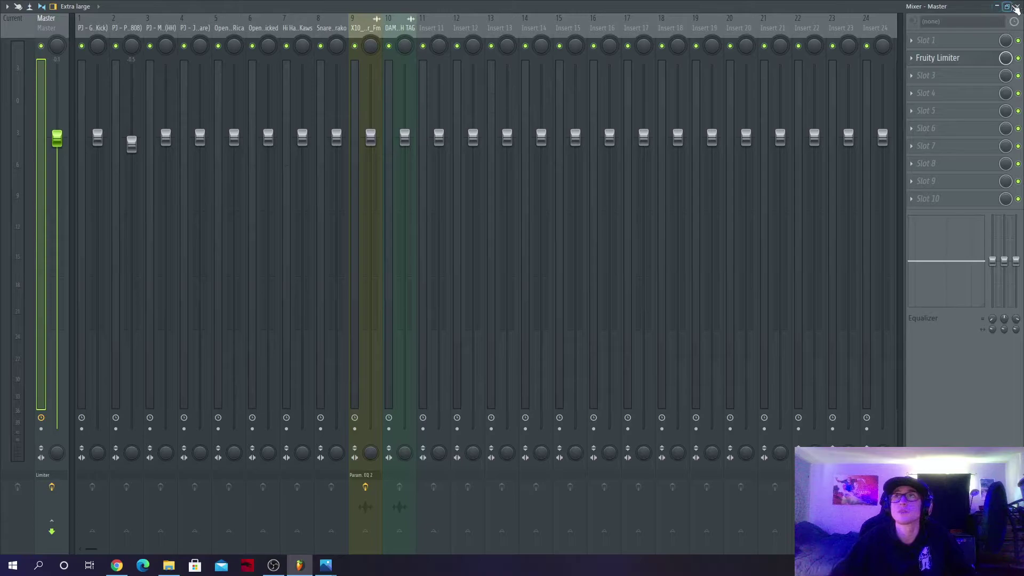
click(1016, 6)
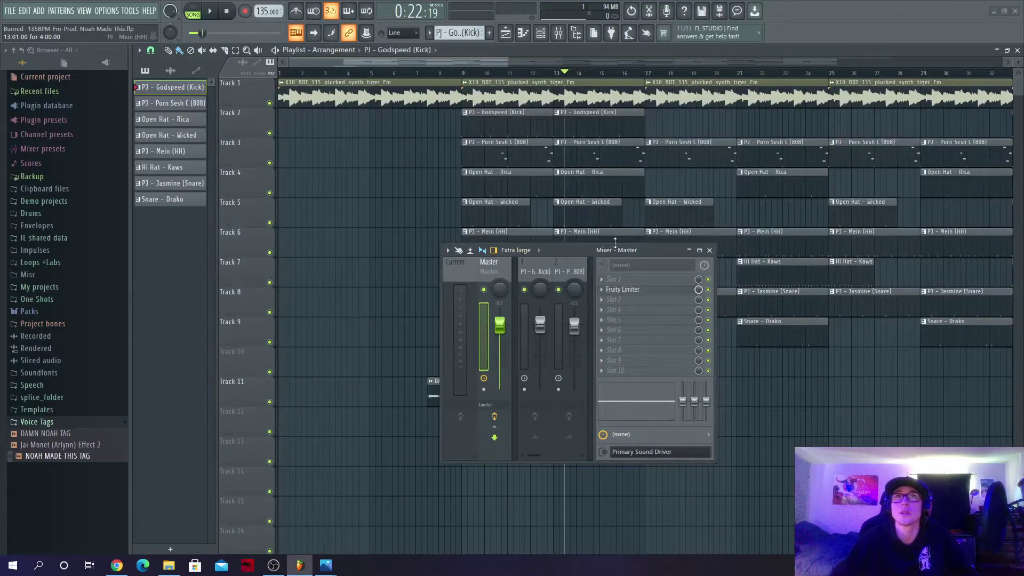
drag(660, 249, 910, 203)
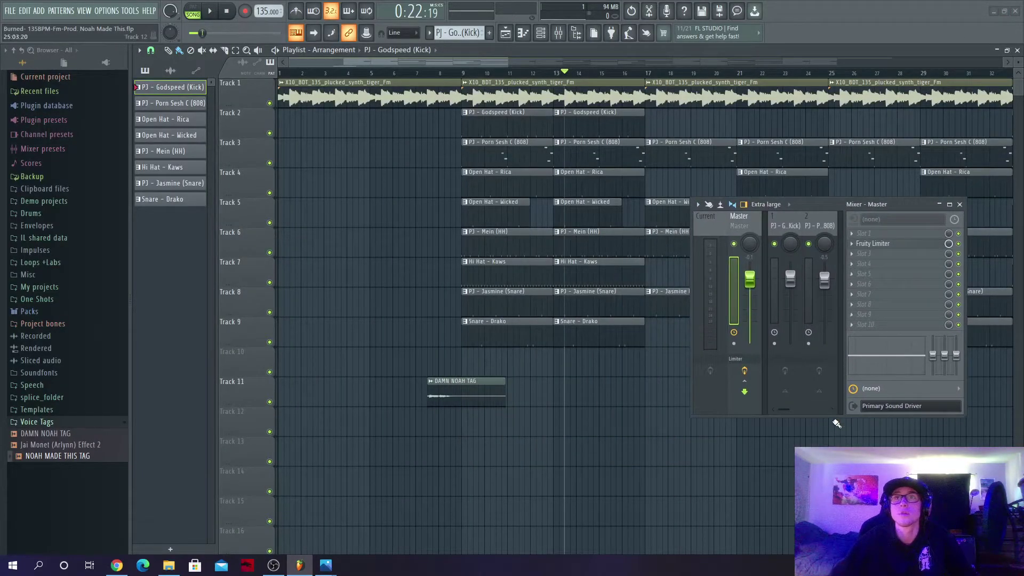
drag(832, 416, 832, 555)
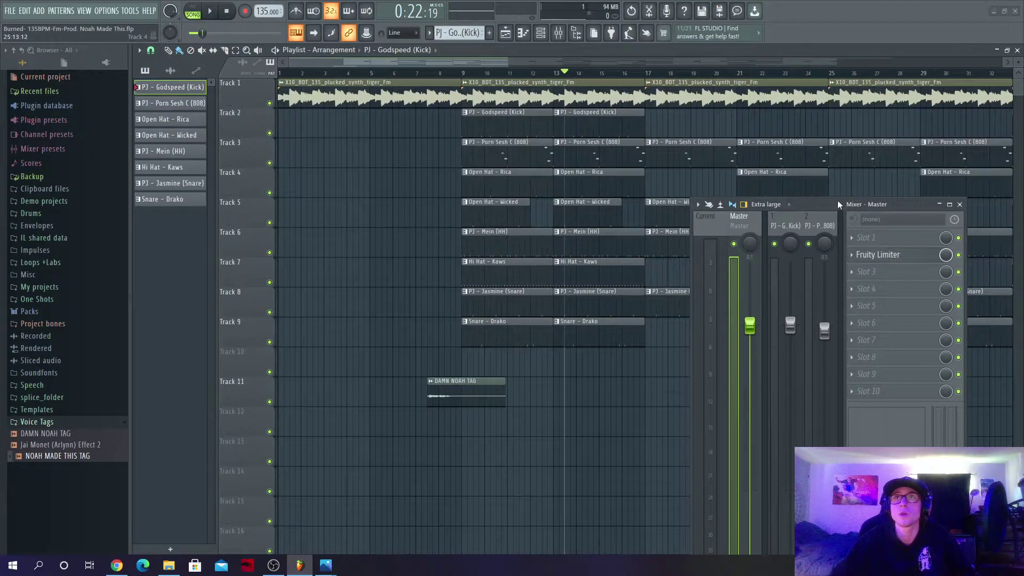
drag(835, 199, 834, 70)
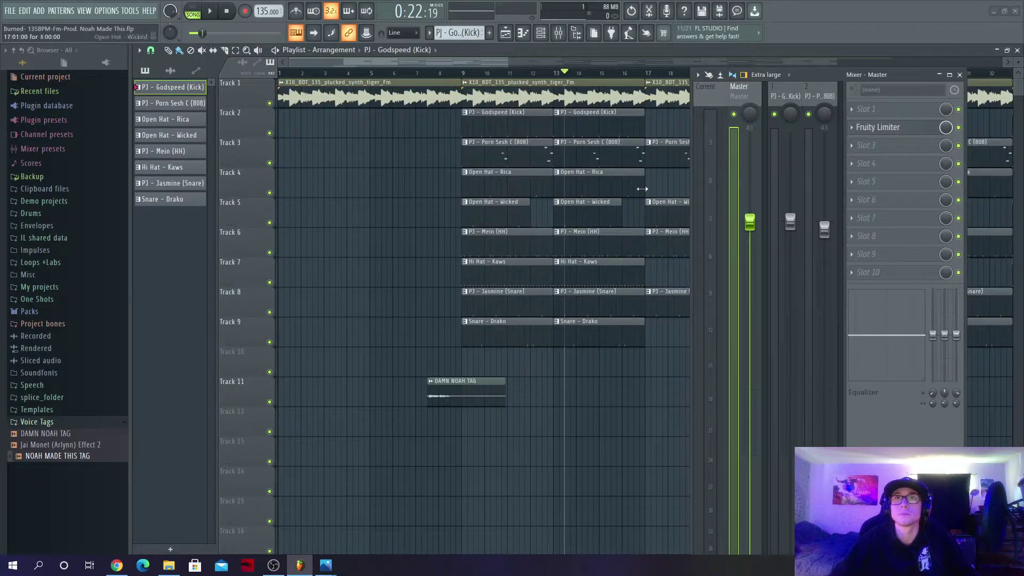
drag(829, 77, 920, 47)
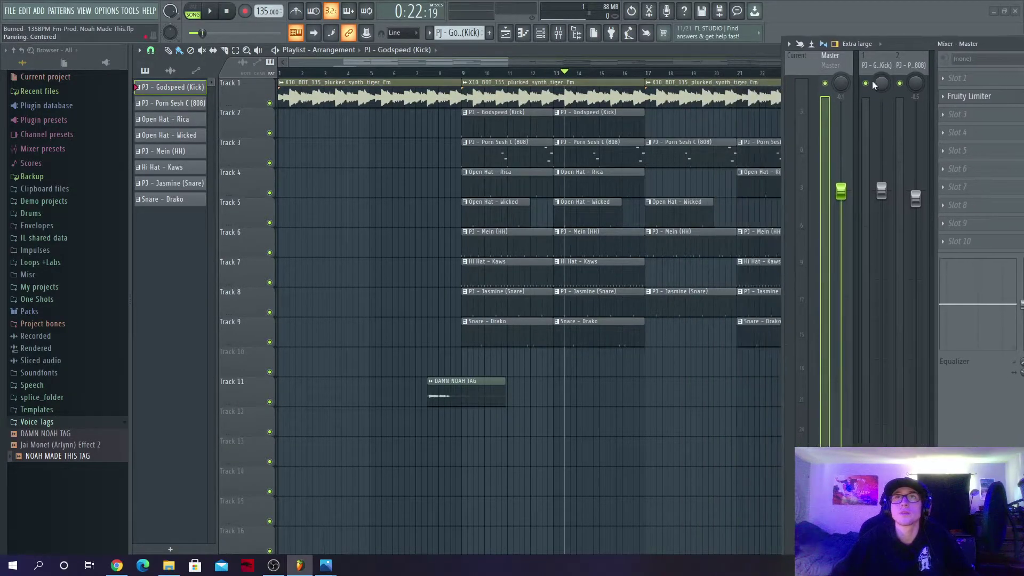
click(804, 94)
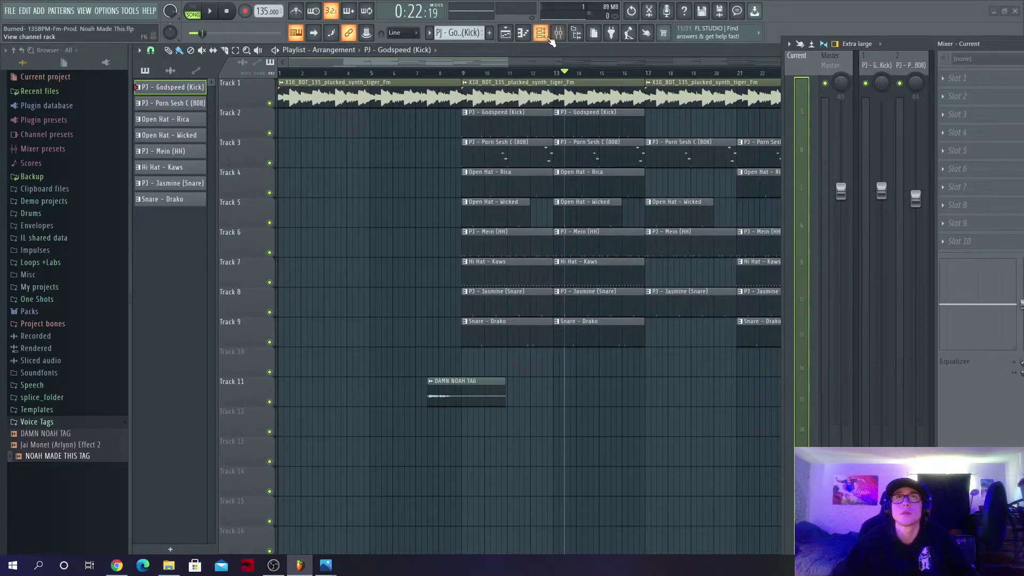
Set the playlist's loop selection from bar 13 to bar 17 and place the channel rack over the lower tracks.
click(540, 32)
drag(559, 255, 530, 428)
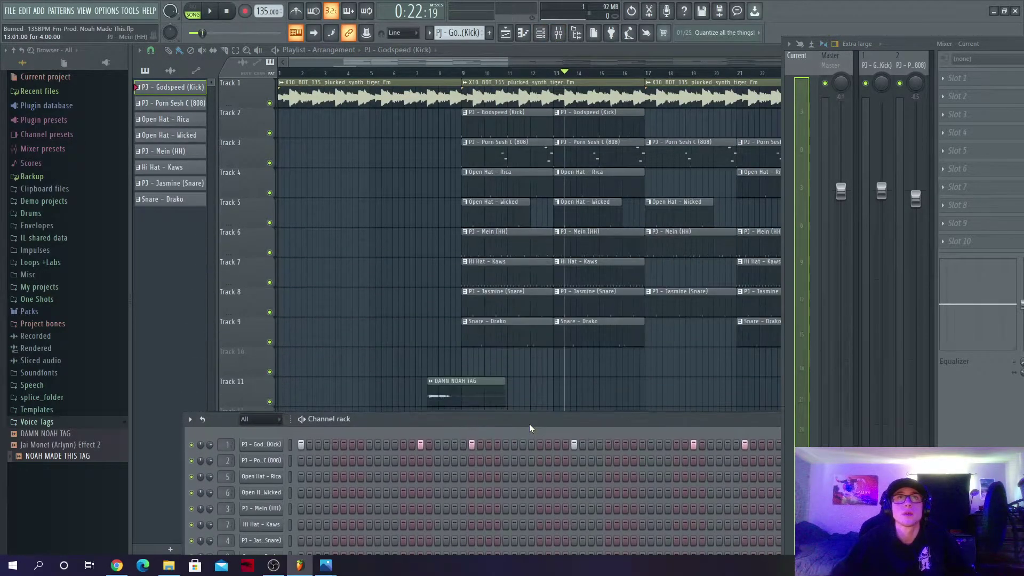
key(F6)
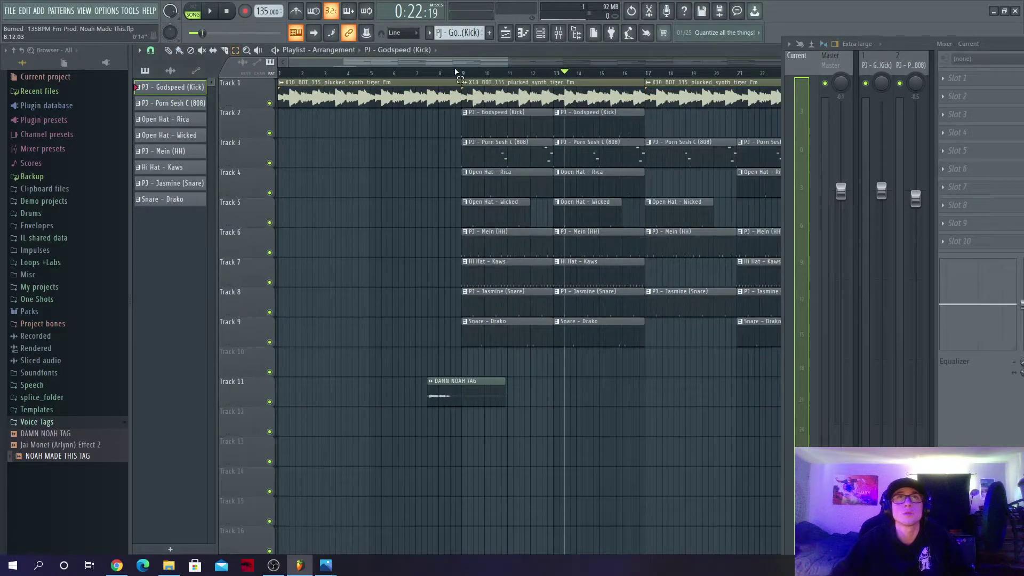
drag(462, 74, 643, 92)
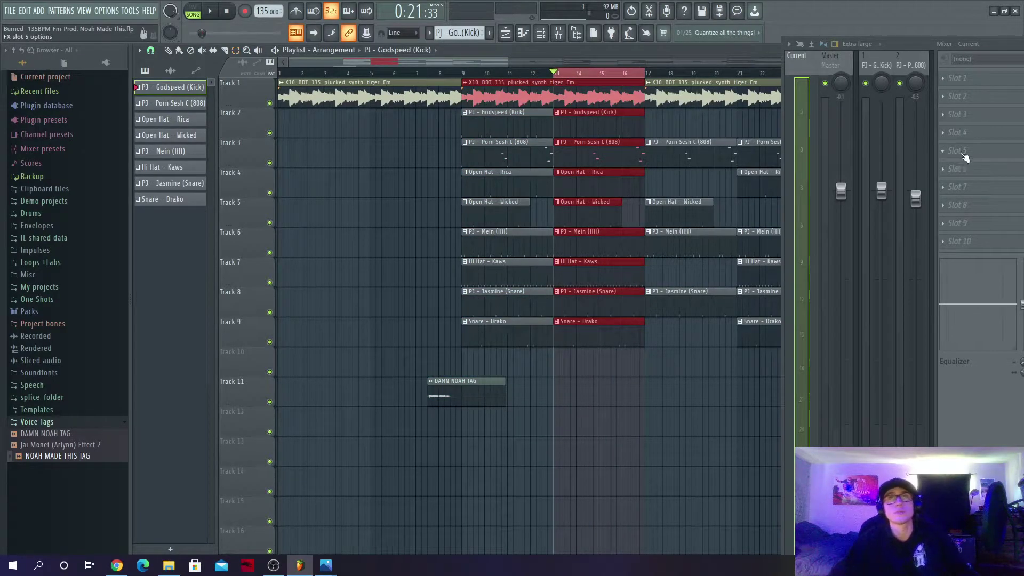
click(540, 33)
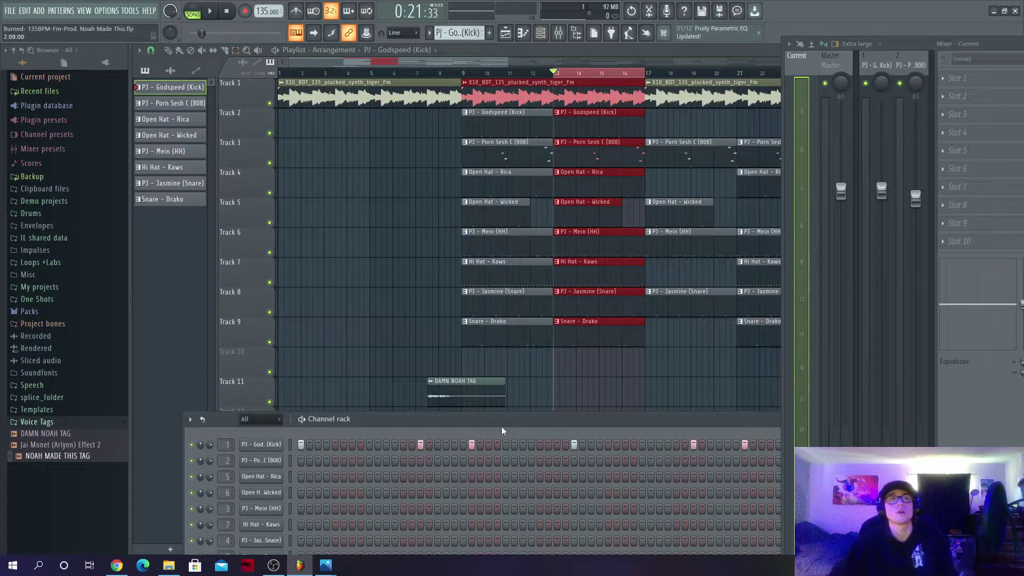
drag(503, 434, 472, 229)
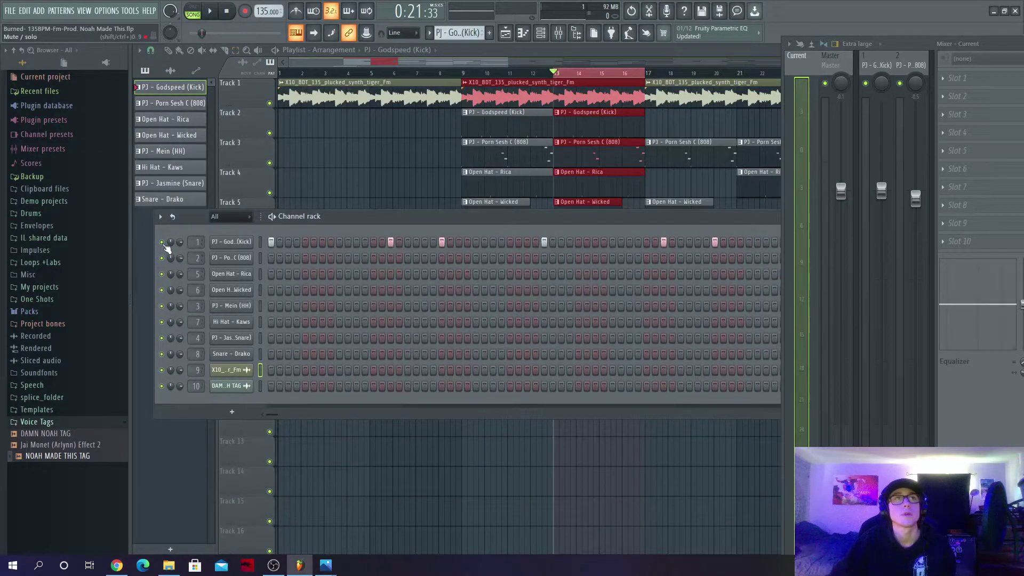
right_click(162, 242)
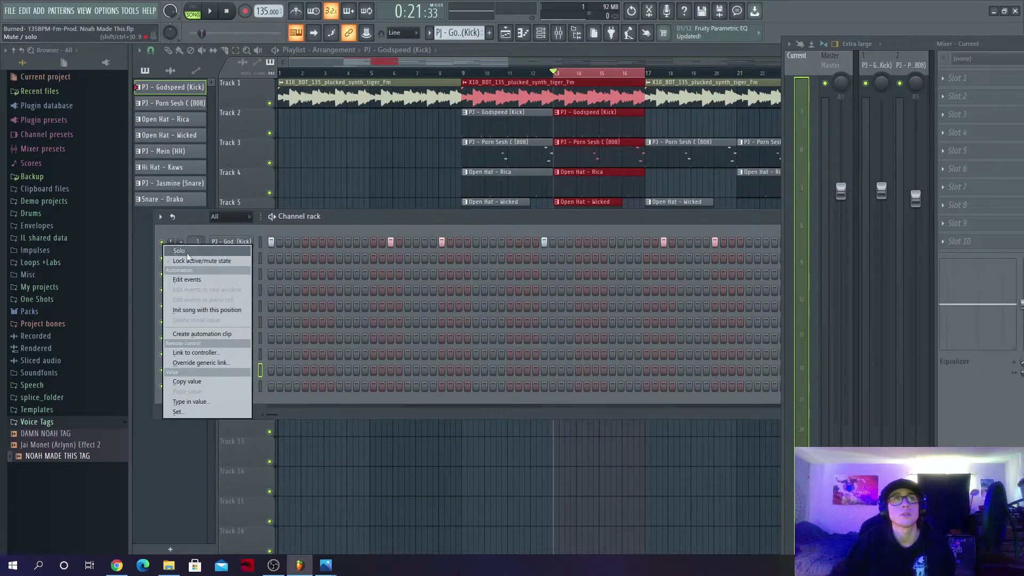
click(188, 226)
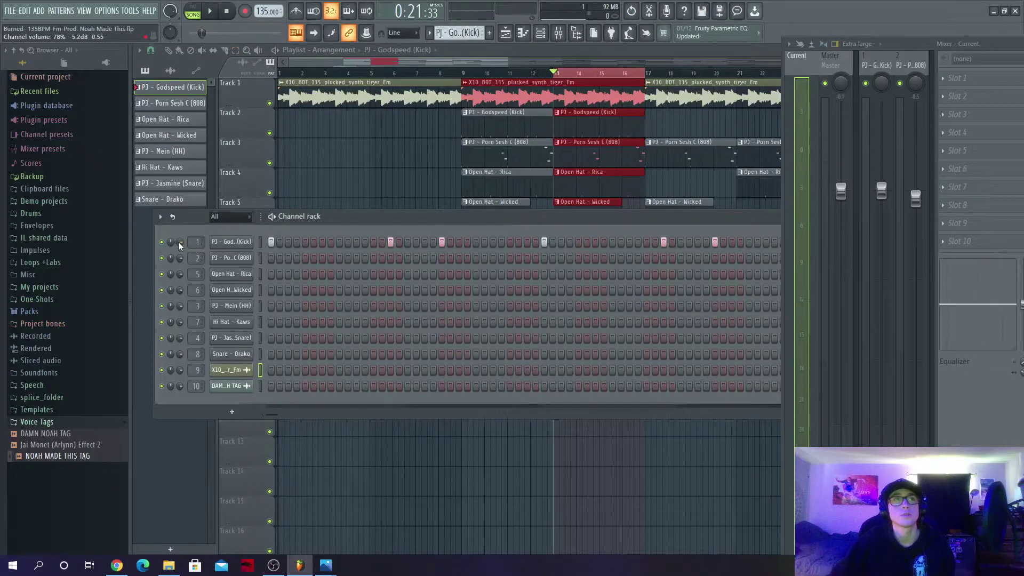
right_click(180, 244)
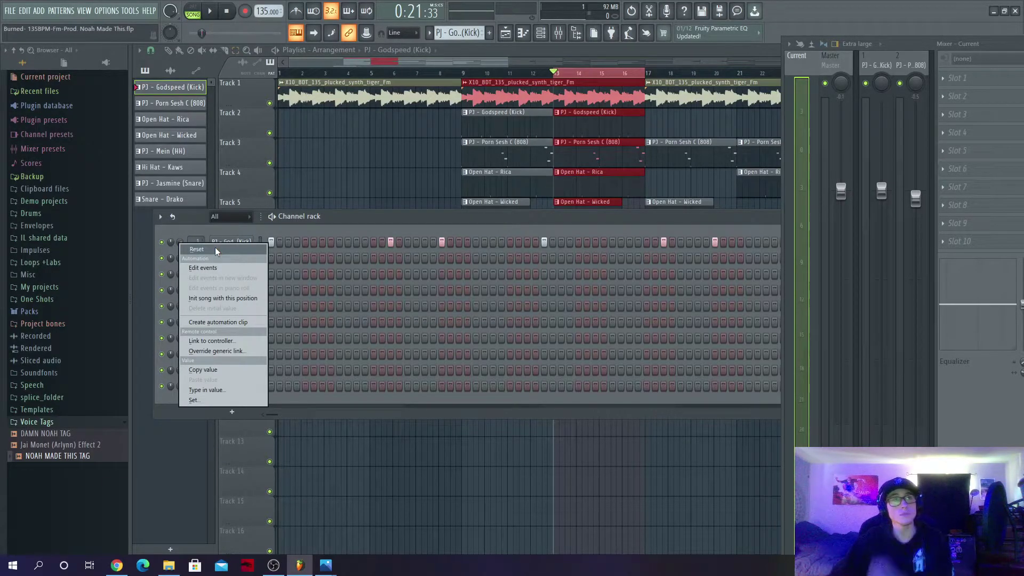
right_click(183, 242)
click(312, 221)
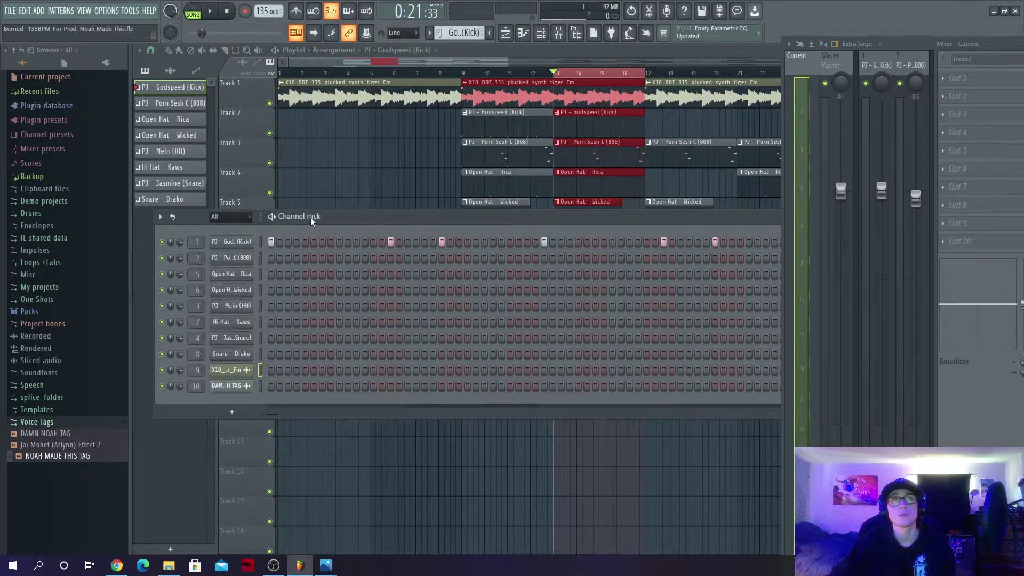
Play the looped section, solo the PJ - Godspeed (Kick) channel and lower its channel volume.
key(space)
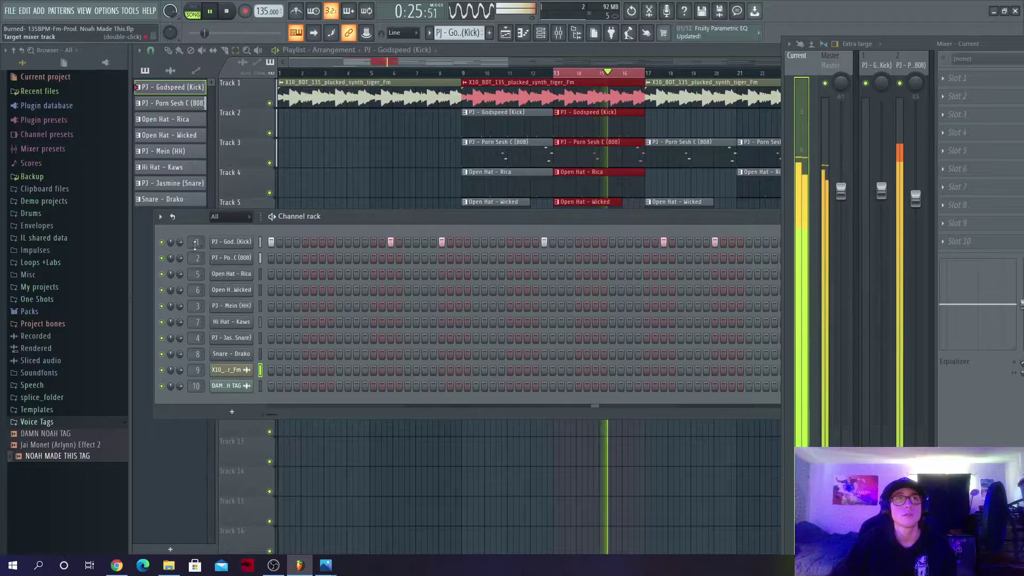
right_click(162, 242)
click(181, 250)
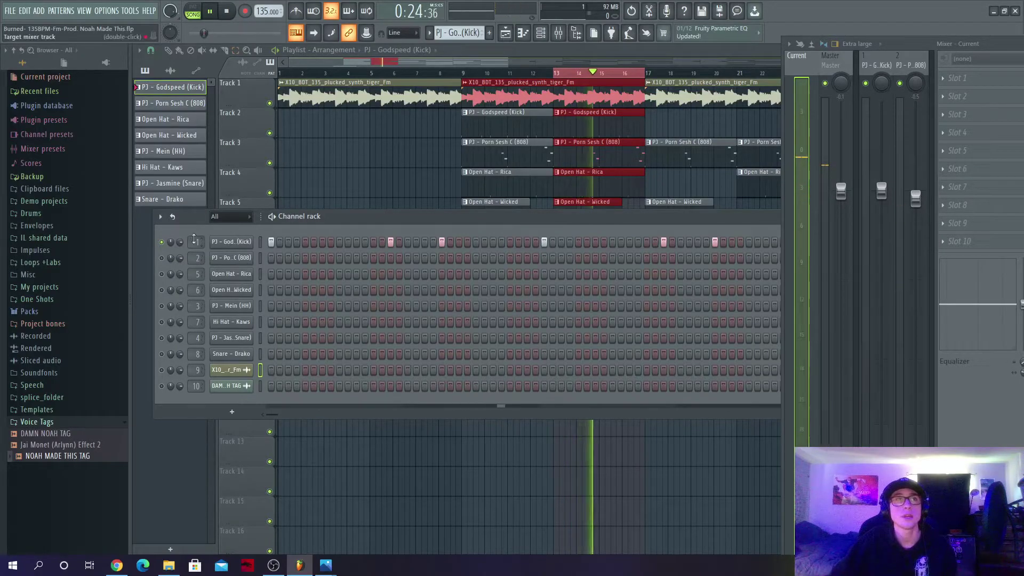
drag(180, 243, 179, 272)
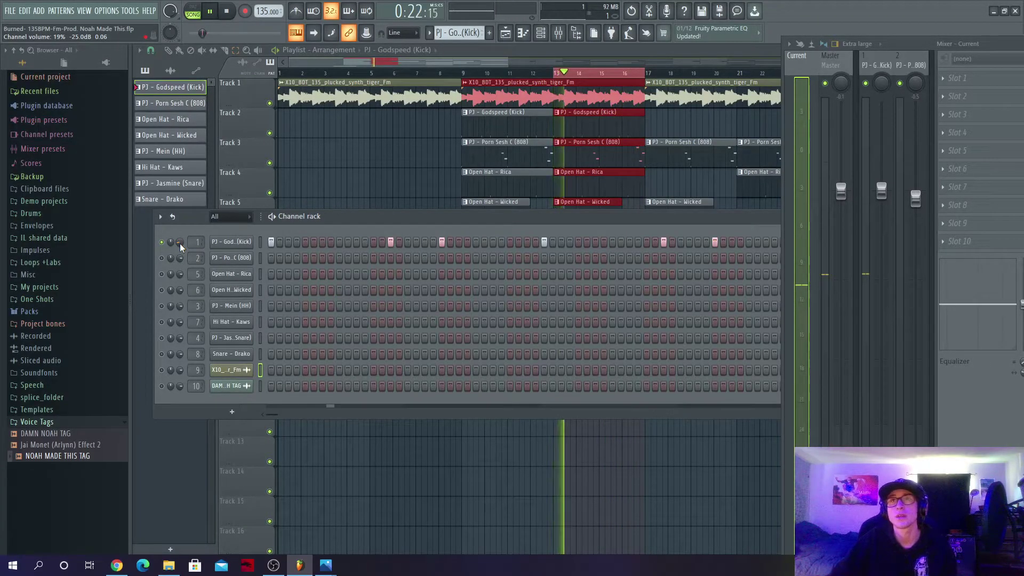
drag(180, 245, 181, 241)
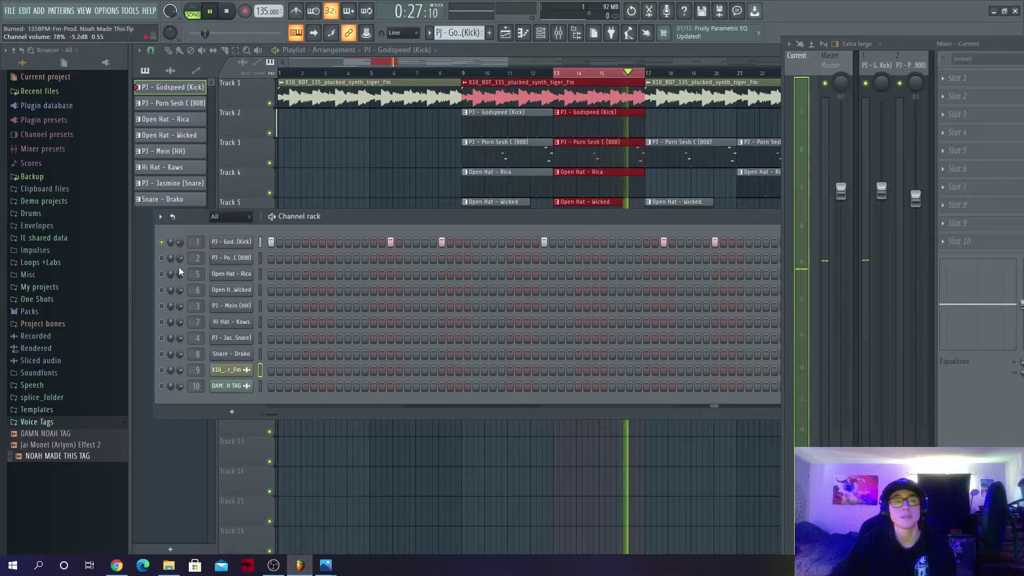
Solo the PJ - Porn Sesh C (808) channel and lower its channel volume to about 16%.
right_click(162, 265)
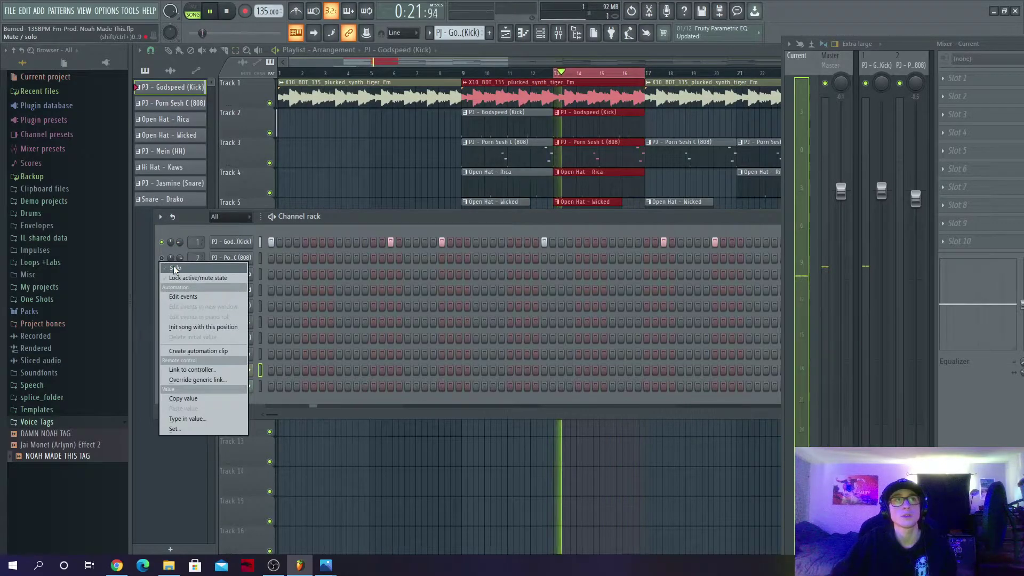
click(174, 268)
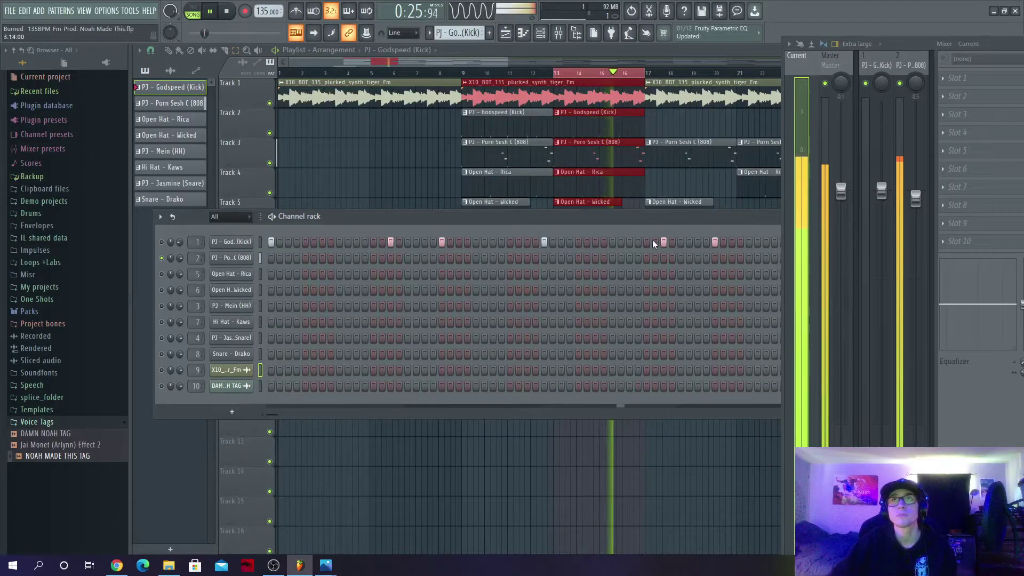
drag(180, 258, 180, 282)
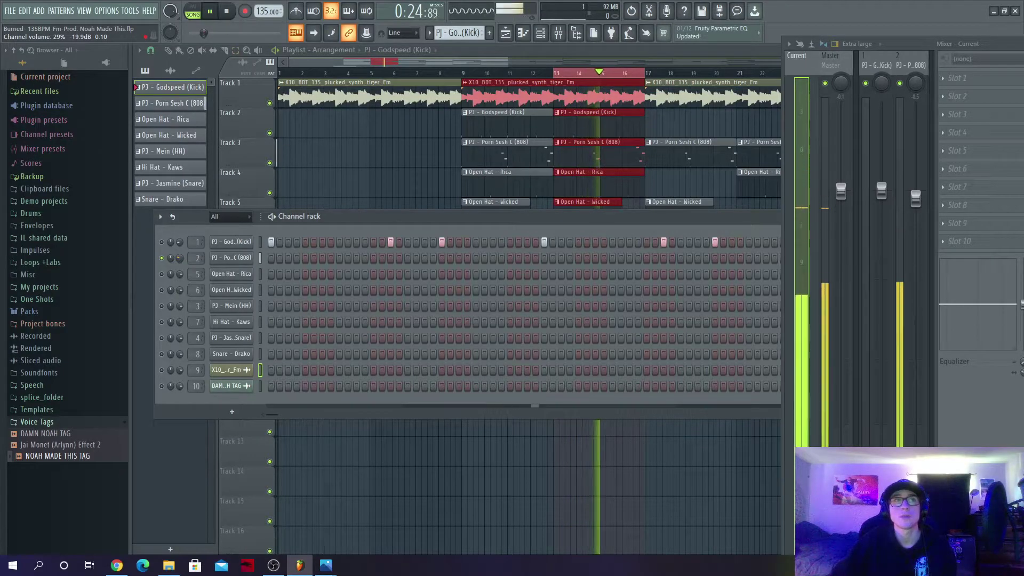
drag(180, 258, 179, 285)
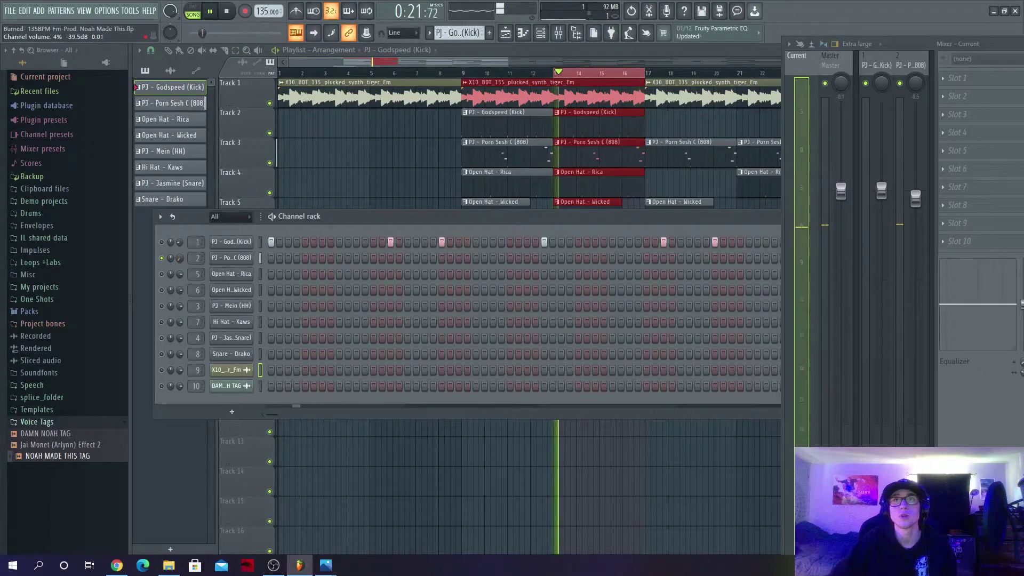
drag(182, 261, 181, 258)
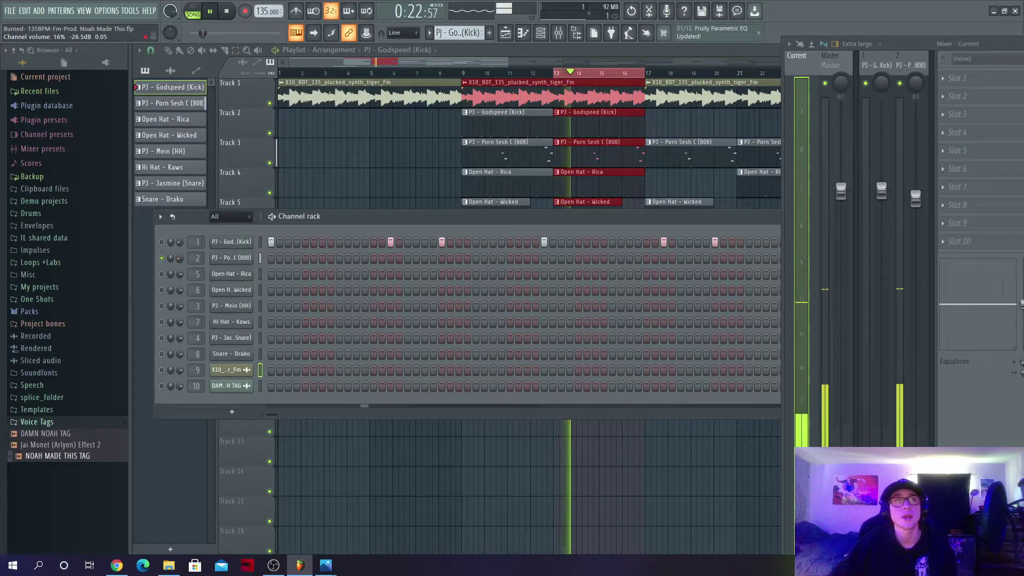
Solo the Open Hat - Rica channel and lower its channel volume.
right_click(162, 275)
click(187, 280)
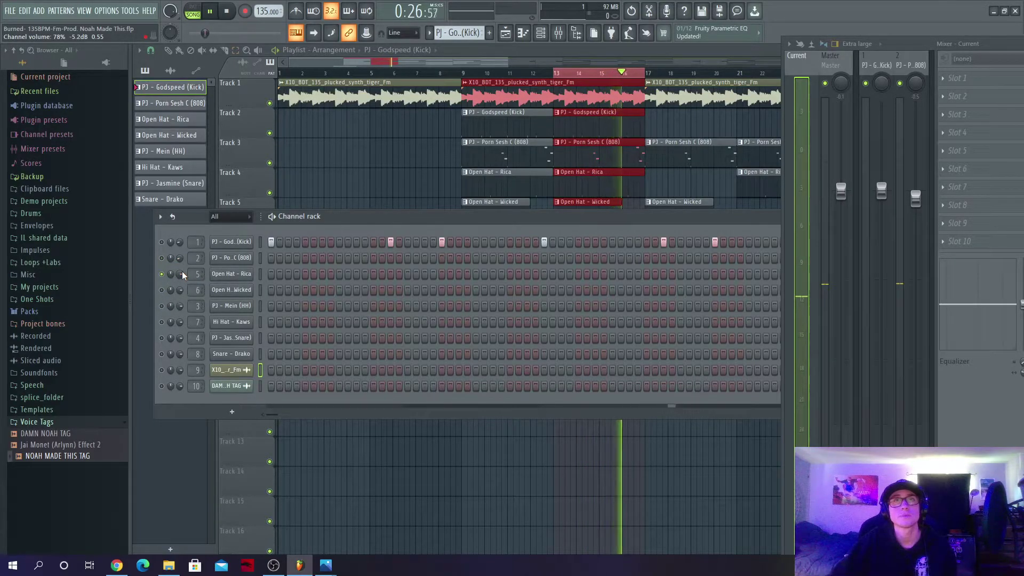
drag(181, 273, 182, 279)
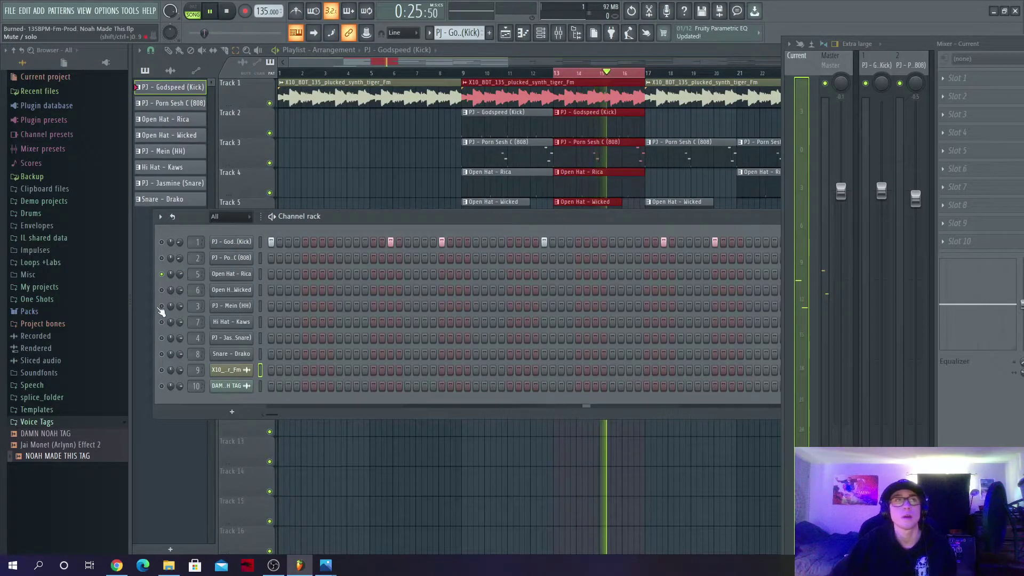
Solo the Open Hat - Wicked channel and normalize its sample in the channel settings.
right_click(162, 290)
click(178, 296)
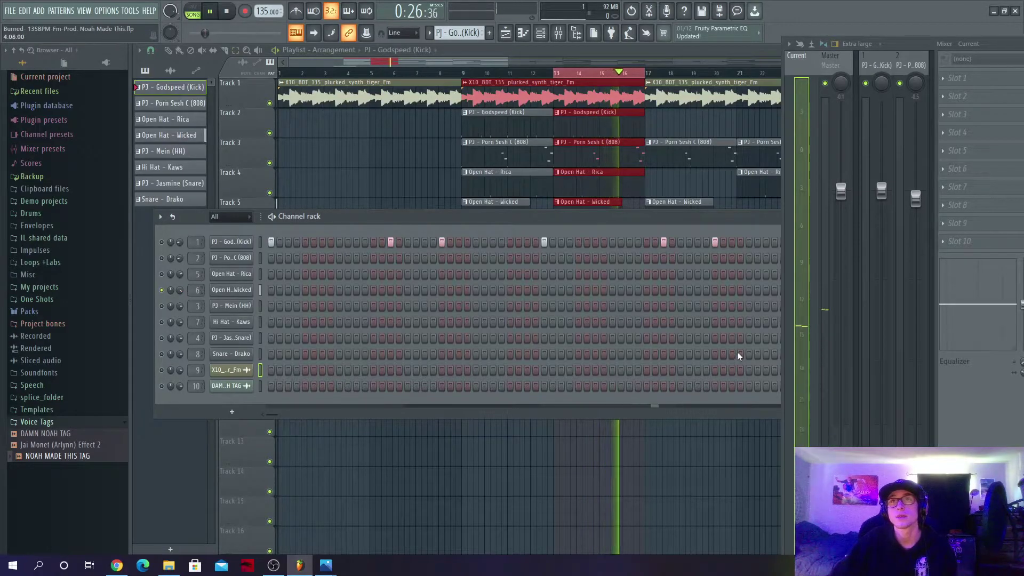
click(228, 290)
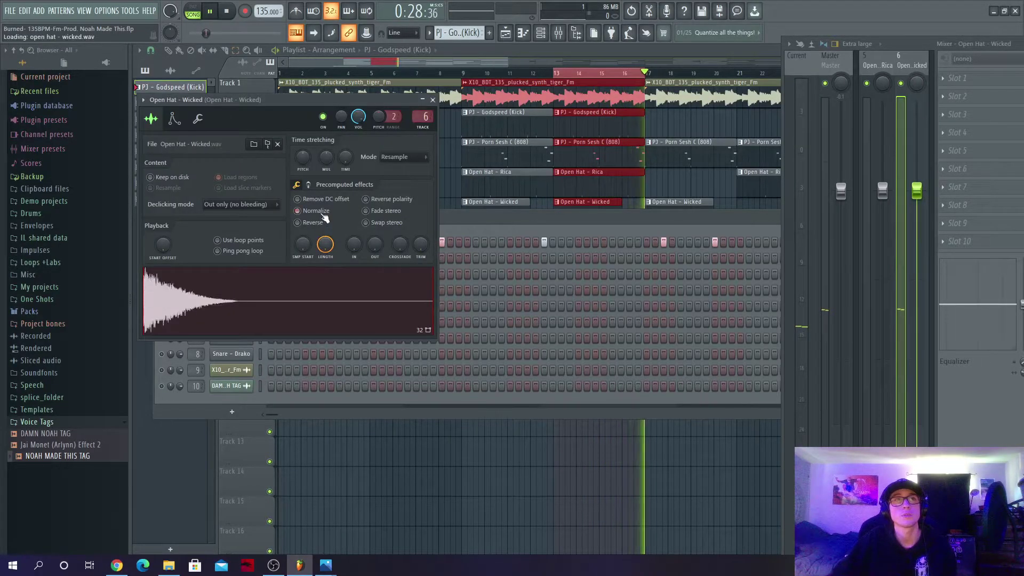
click(434, 97)
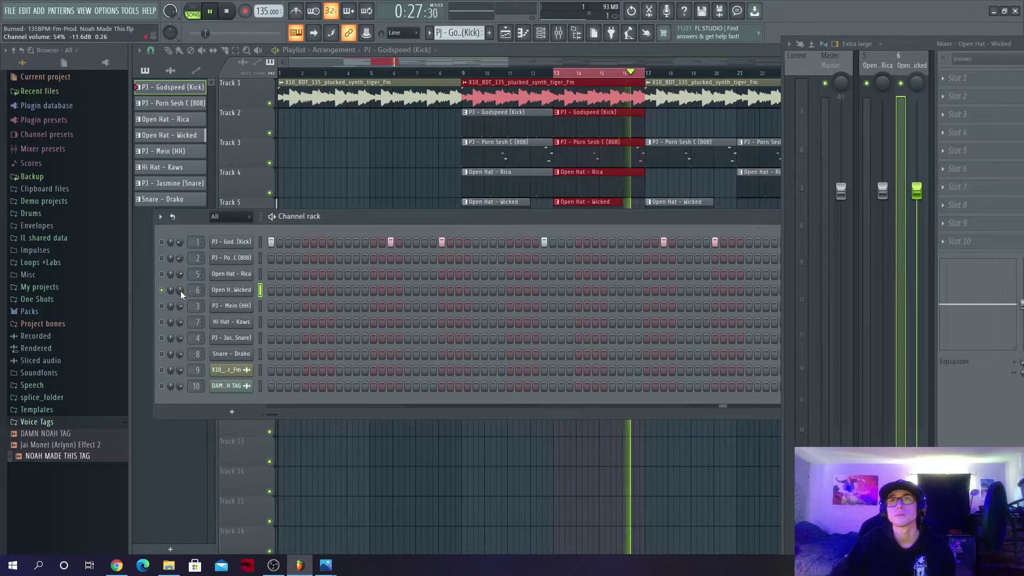
Set the Open Hat - Wicked channel volume to about 64% while checking its level in the mixer.
click(802, 240)
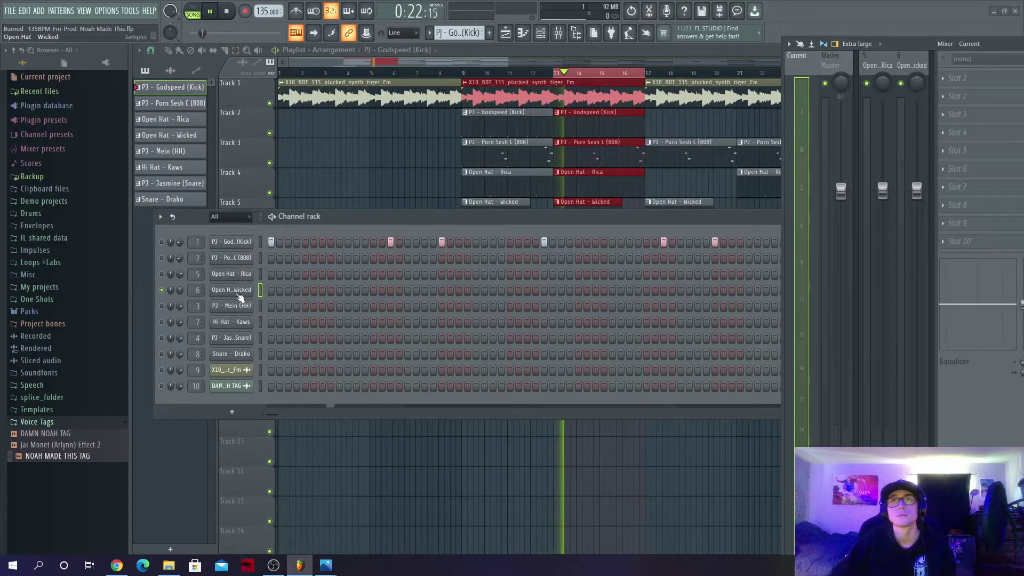
drag(179, 289, 180, 283)
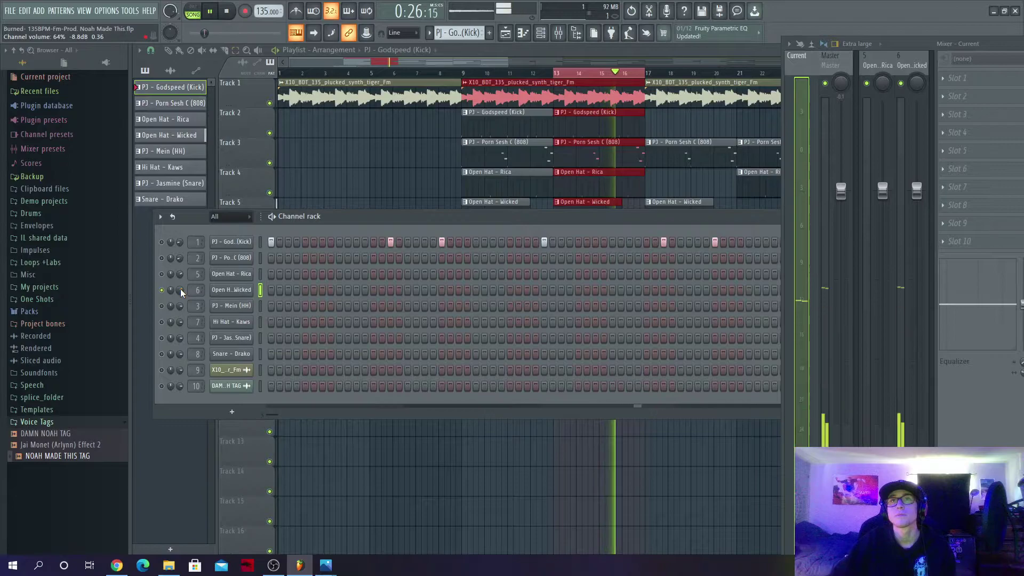
Solo the PJ - Mein (HH) channel and lower its channel volume to about 66%.
right_click(161, 308)
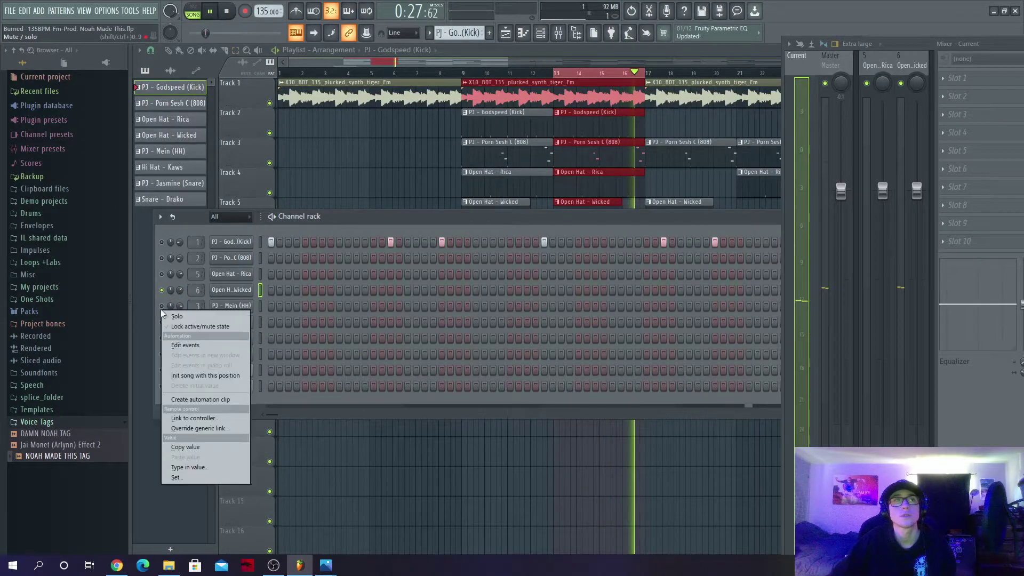
click(194, 317)
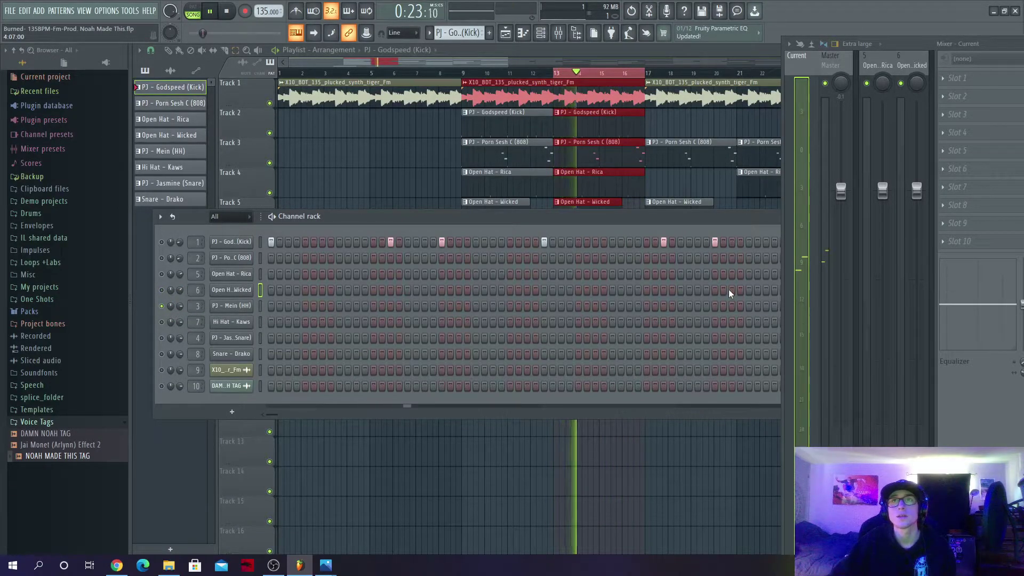
click(180, 306)
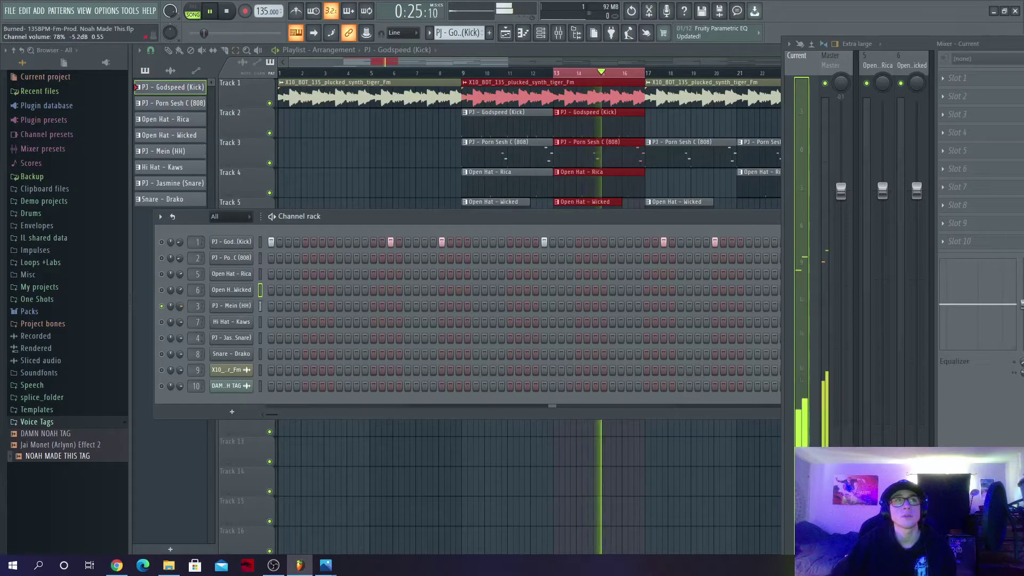
drag(180, 306, 180, 307)
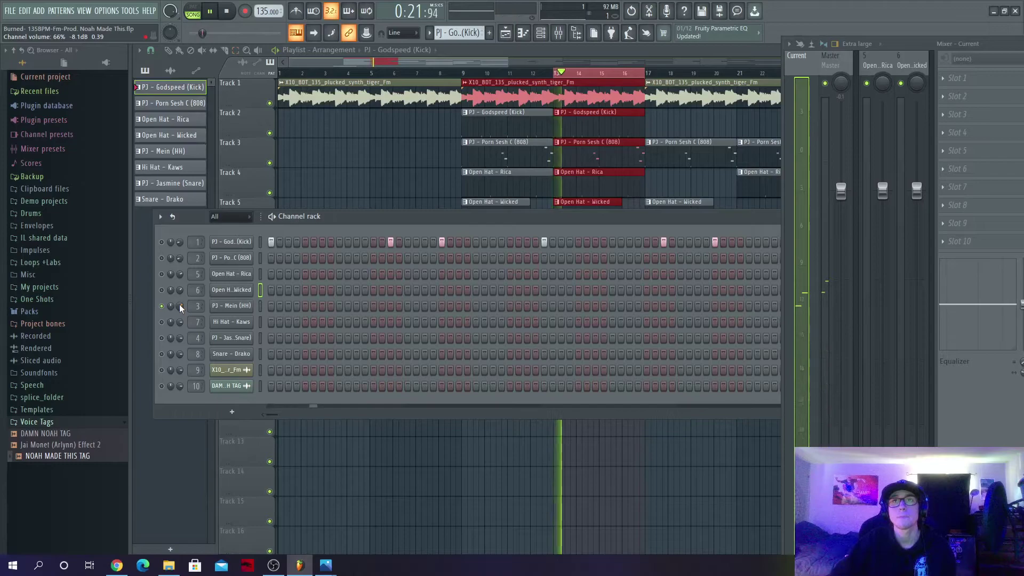
Solo the Hi Hat - Kaws channel and lower its channel volume.
right_click(162, 324)
click(195, 335)
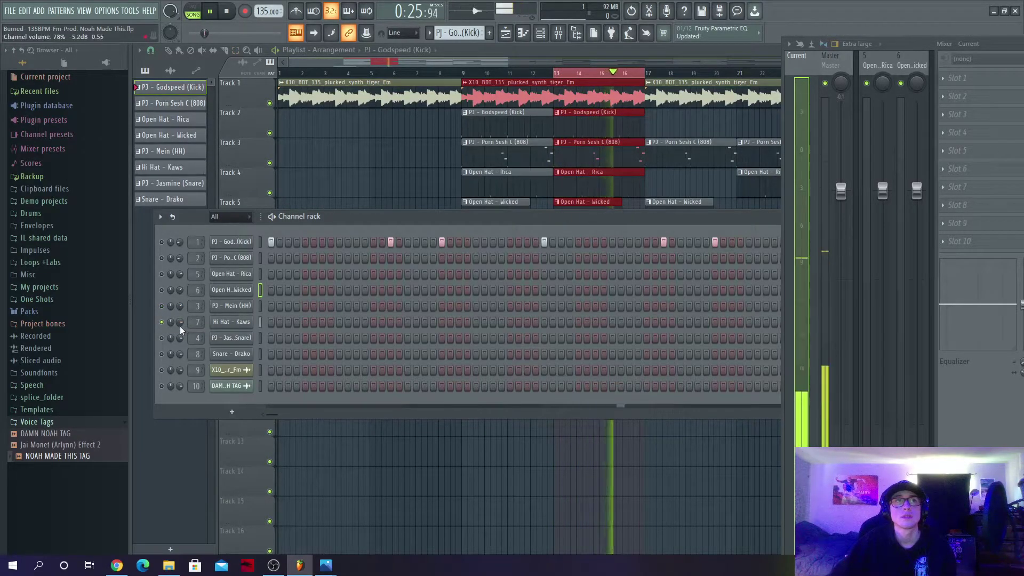
drag(180, 326, 181, 337)
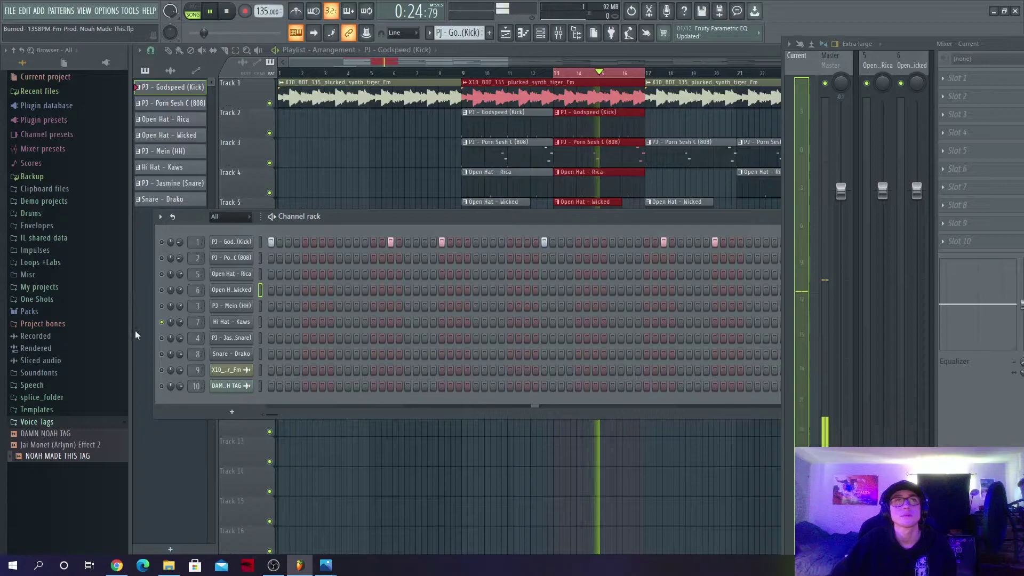
Solo the PJ - Jasmine (Snare) channel and lower its channel volume to about 64%.
right_click(168, 340)
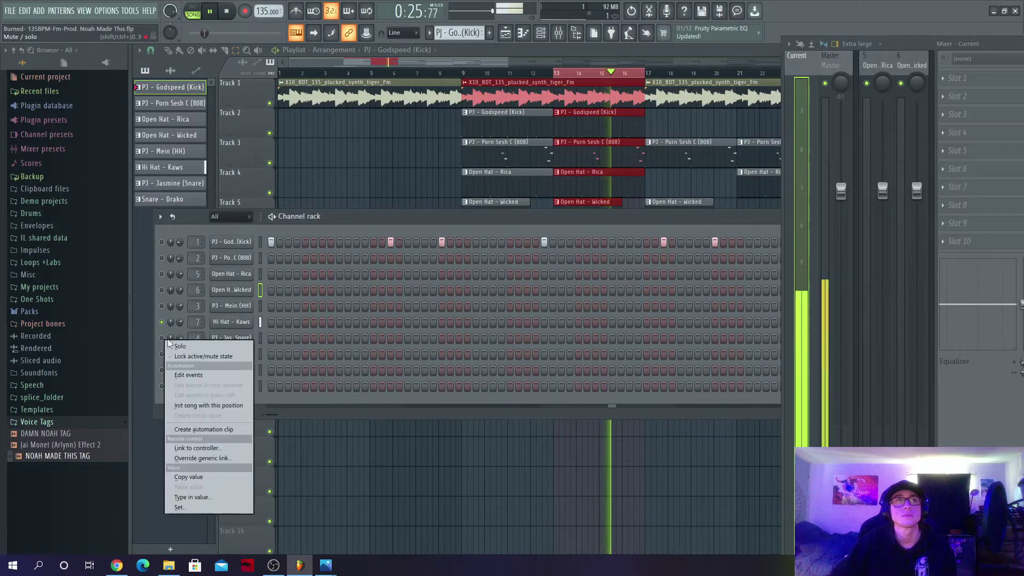
click(198, 347)
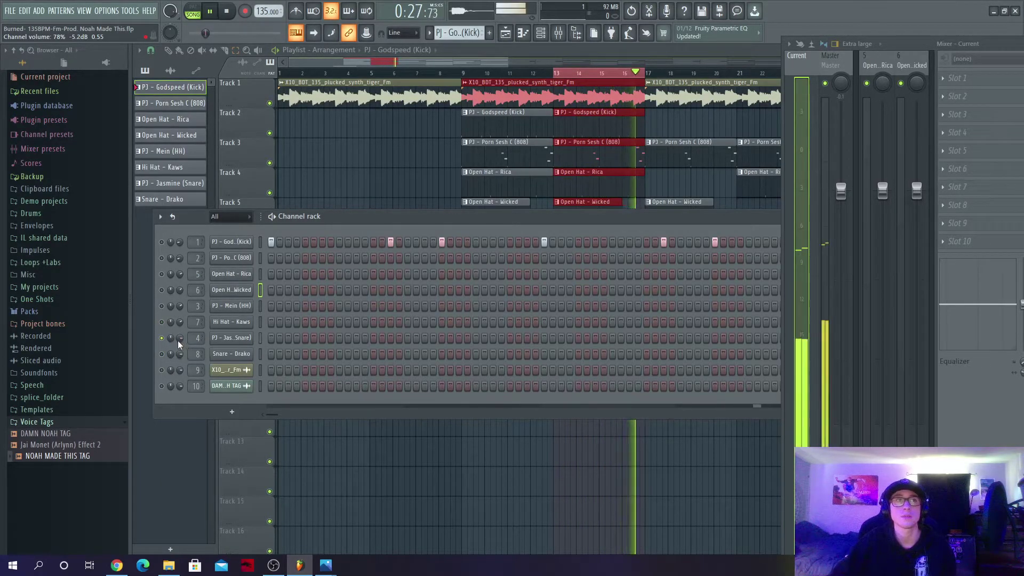
drag(178, 341, 178, 348)
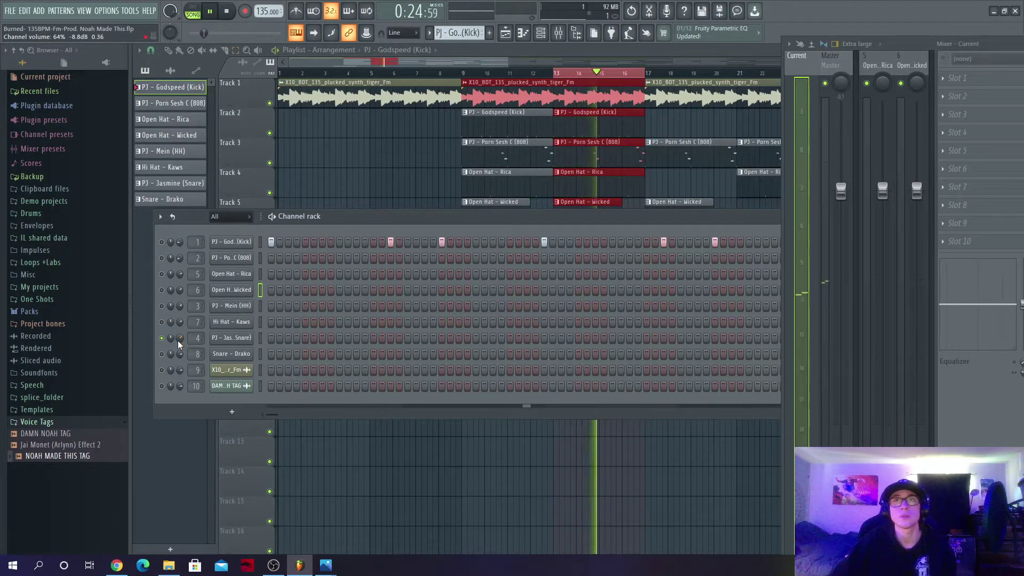
drag(179, 339, 180, 340)
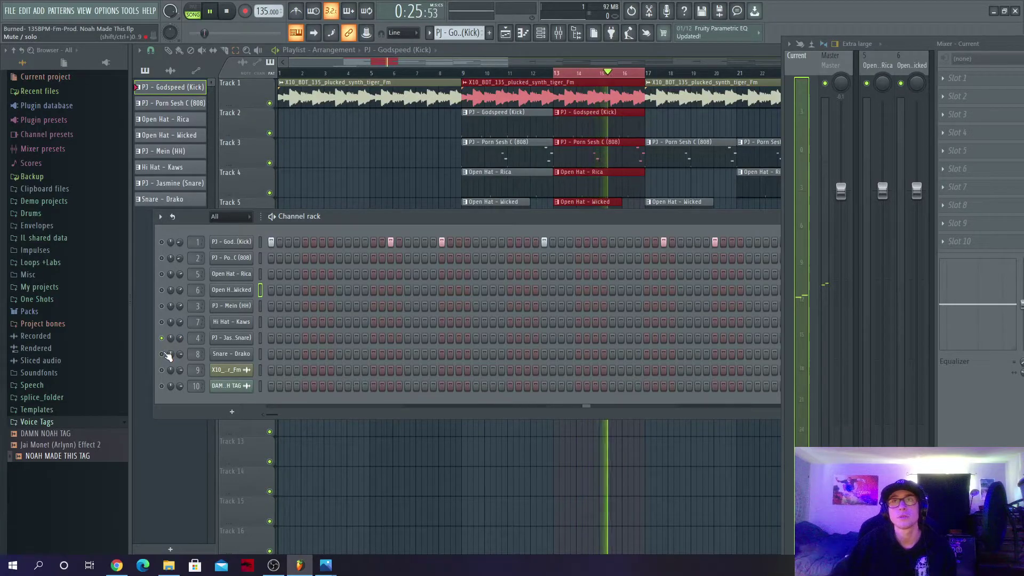
Solo the Snare - Drako channel and lower its channel volume.
right_click(167, 355)
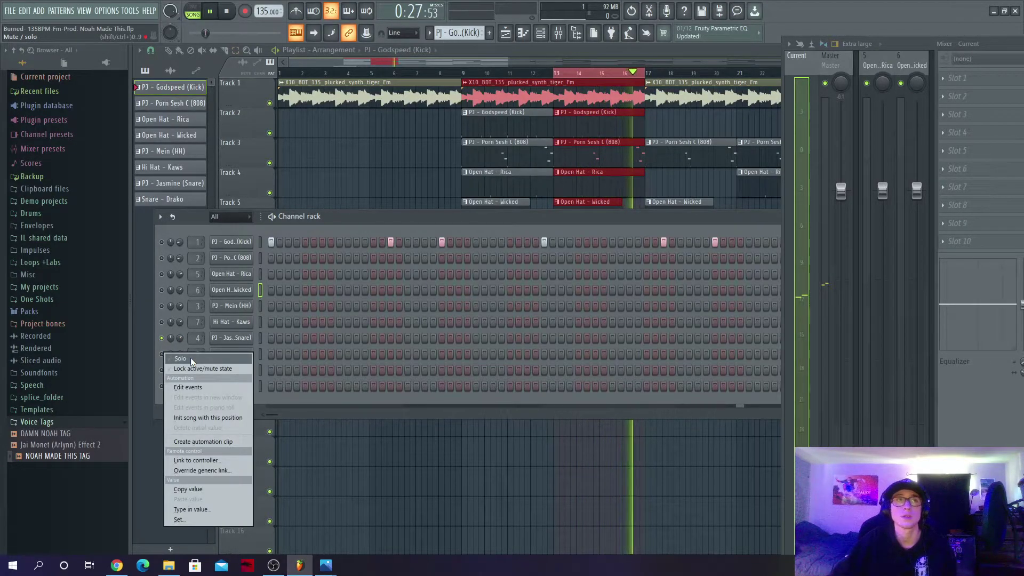
click(188, 358)
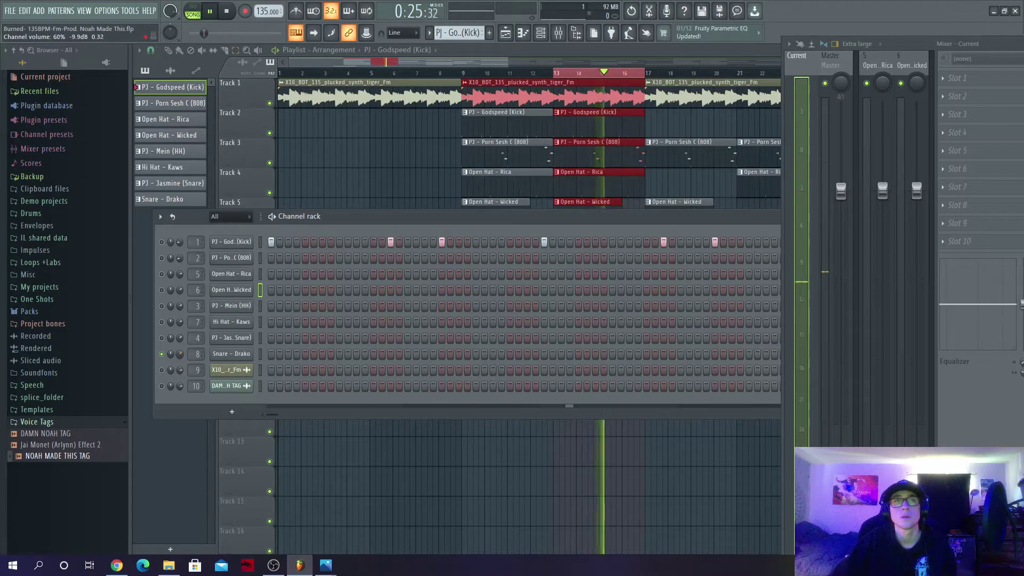
drag(179, 355, 179, 354)
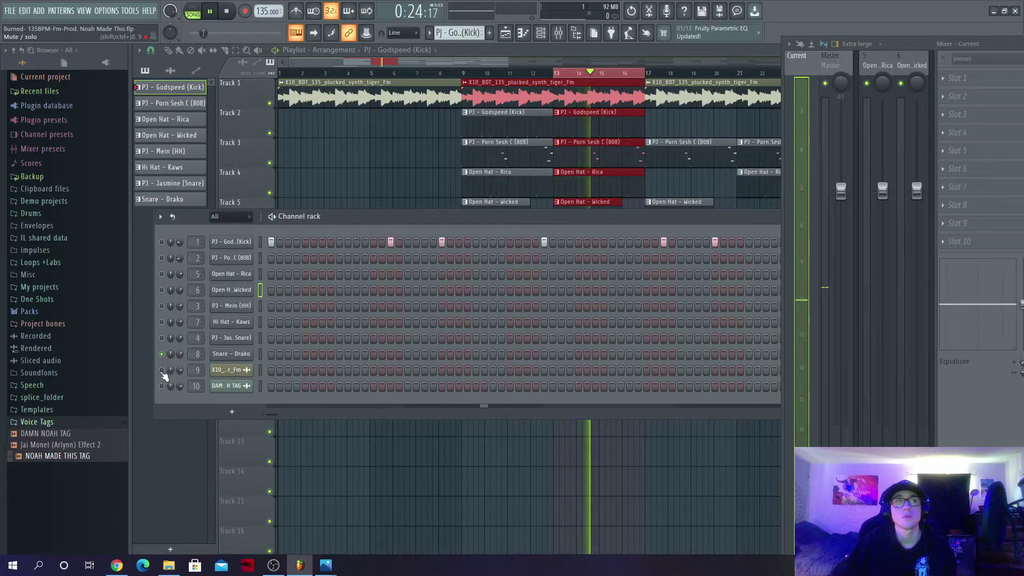
Solo the X10_BDT_135_plucked_synth_tiger_Fm channel and lower its channel volume to about 48%.
right_click(161, 371)
click(210, 379)
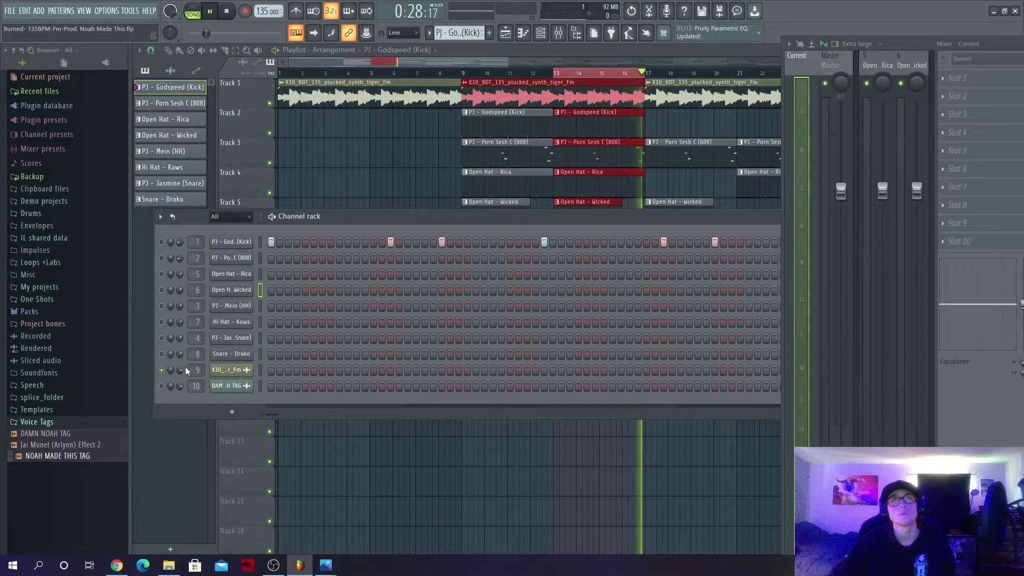
drag(180, 371, 180, 384)
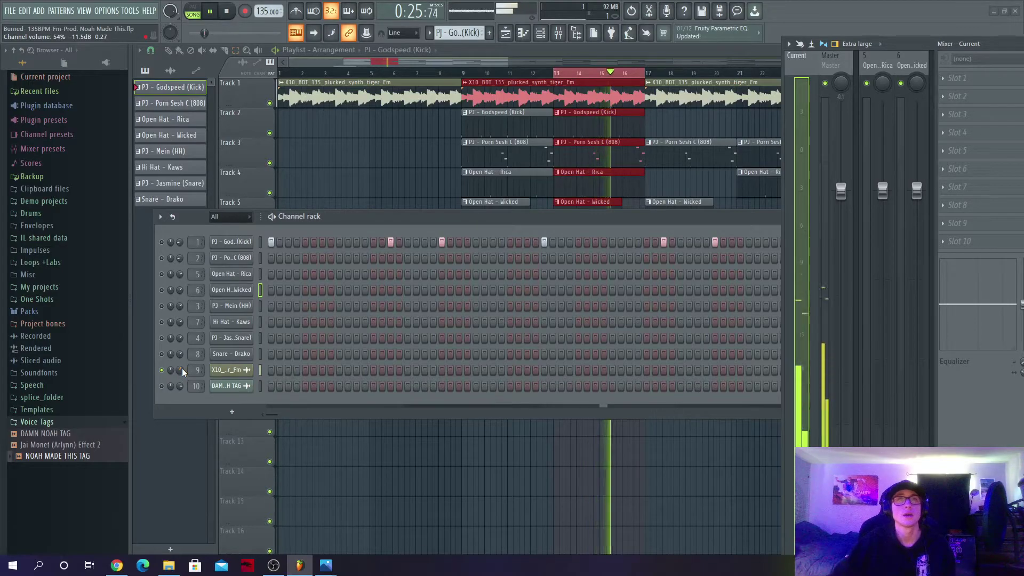
drag(182, 369, 182, 375)
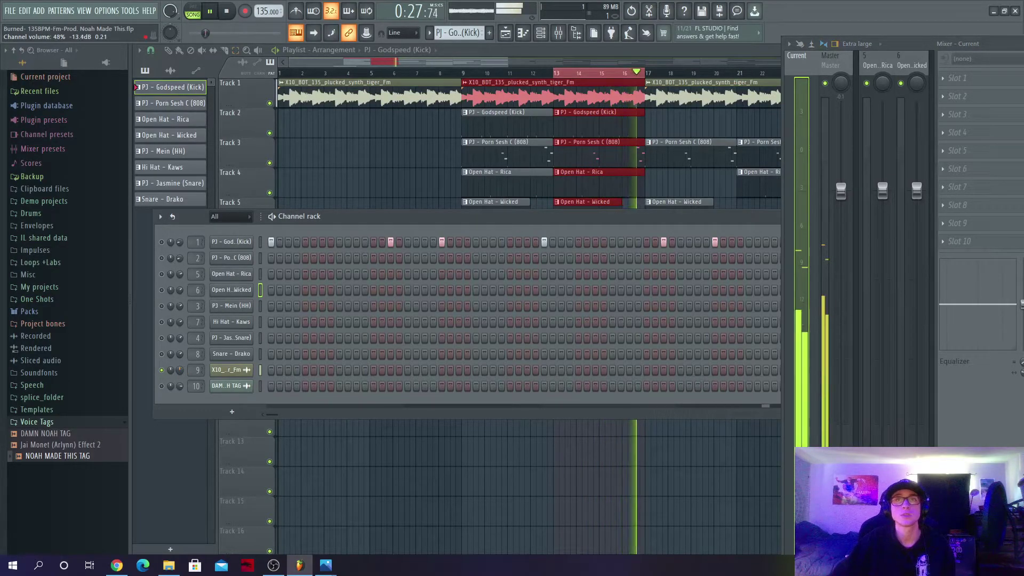
Turn off solo in the channel rack so that every channel plays again.
right_click(163, 371)
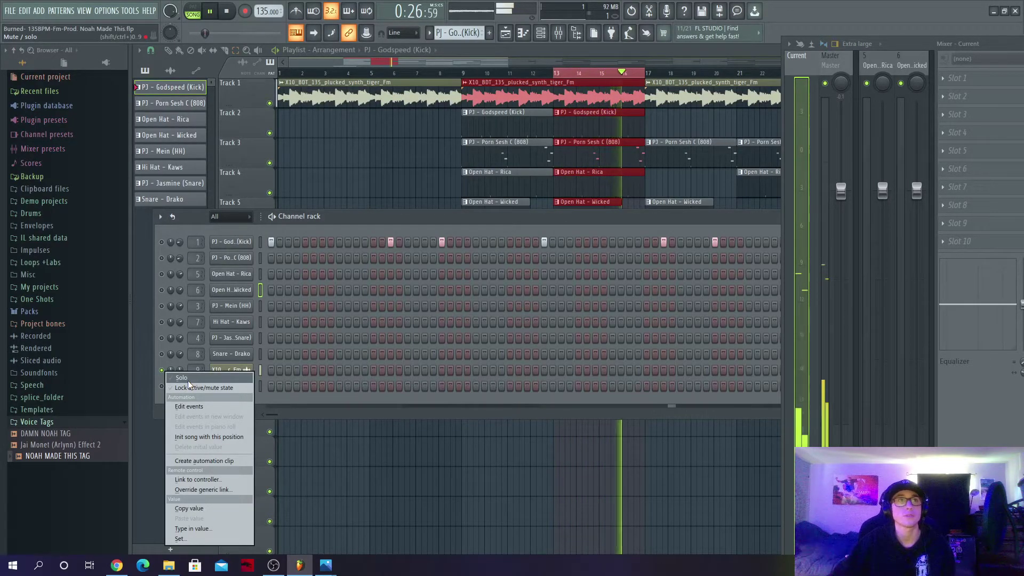
click(189, 379)
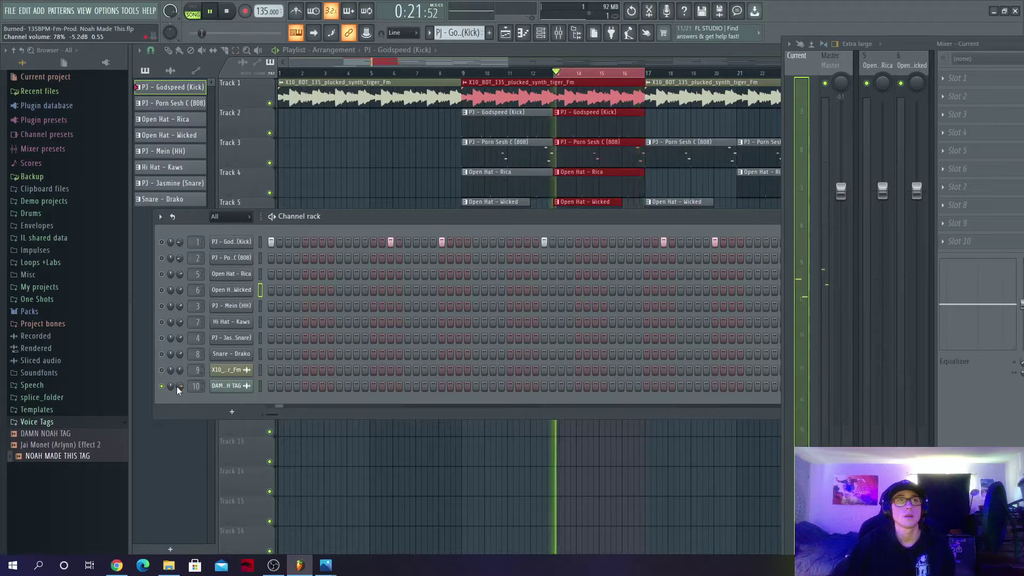
right_click(162, 372)
click(204, 378)
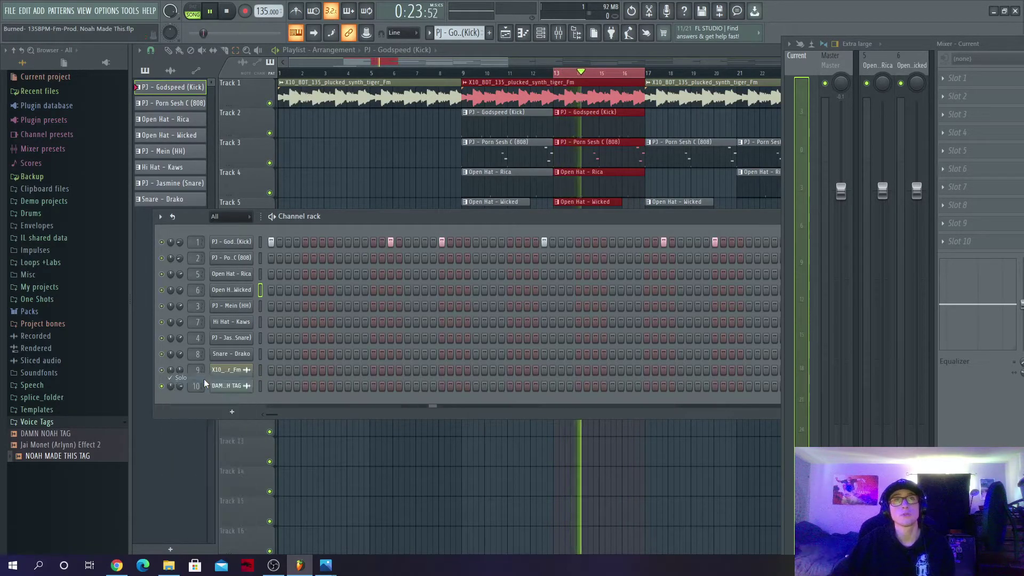
Clear the playlist's loop selection and play the full arrangement from just before bar 9.
click(462, 78)
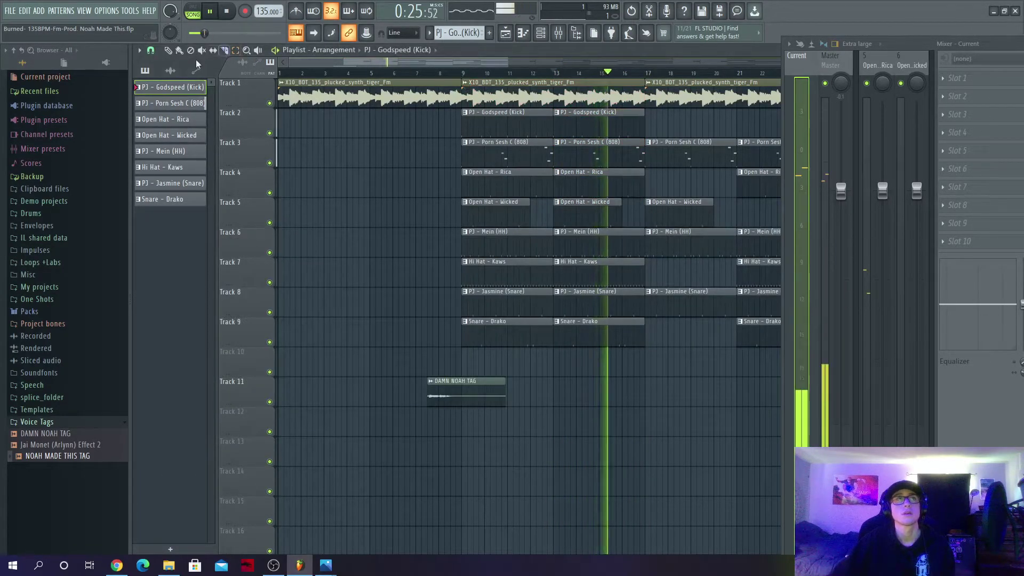
click(453, 74)
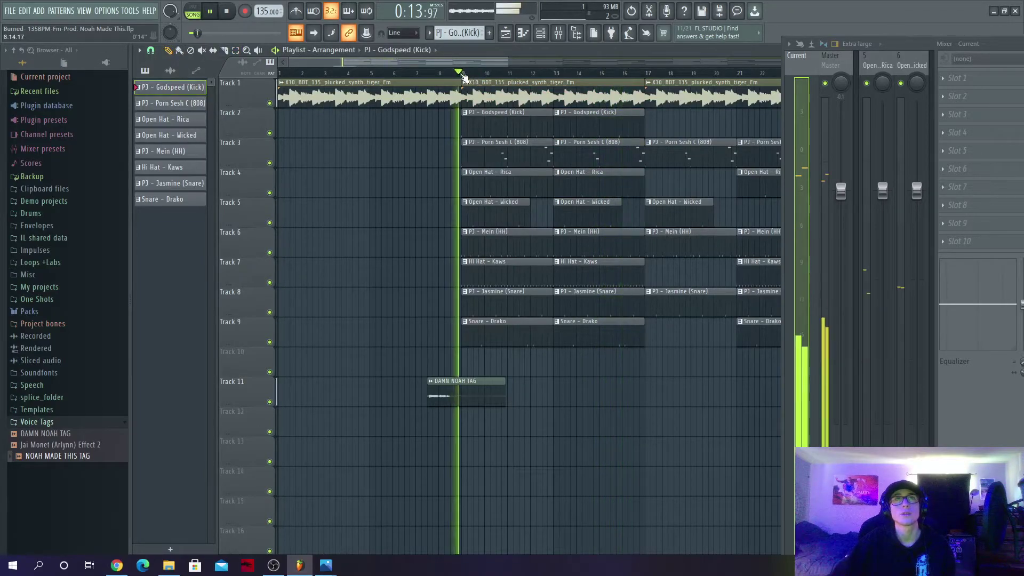
Maximize the mixer and delete the Fruity Limiter from the Master track.
drag(896, 42, 645, 60)
click(790, 63)
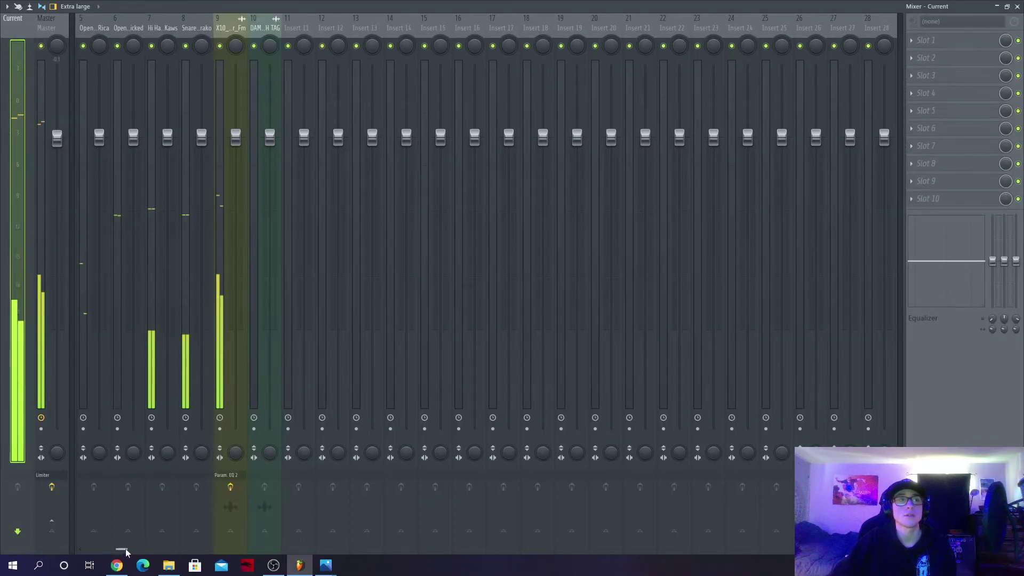
drag(123, 548, 58, 537)
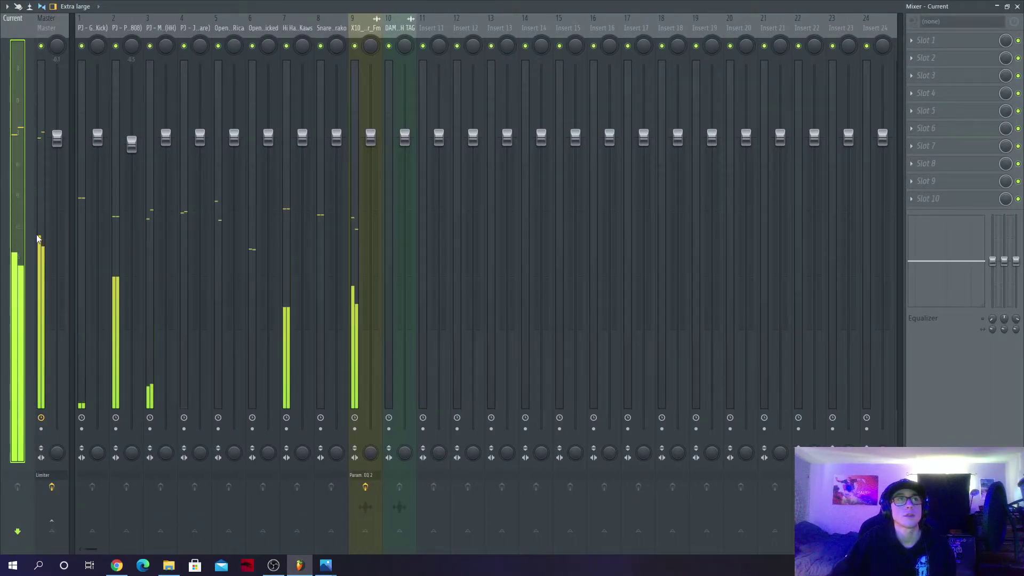
click(38, 238)
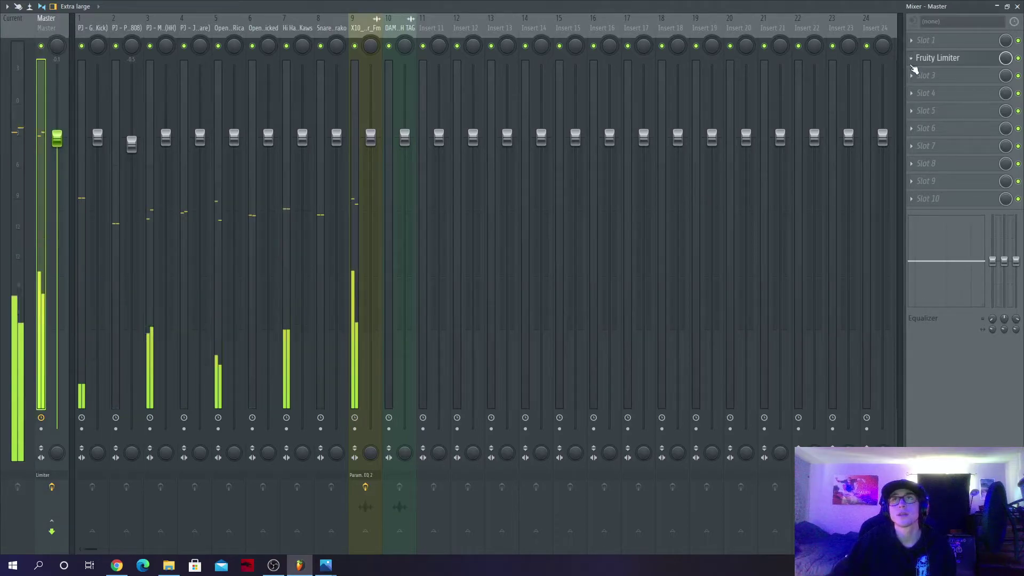
click(912, 65)
click(923, 84)
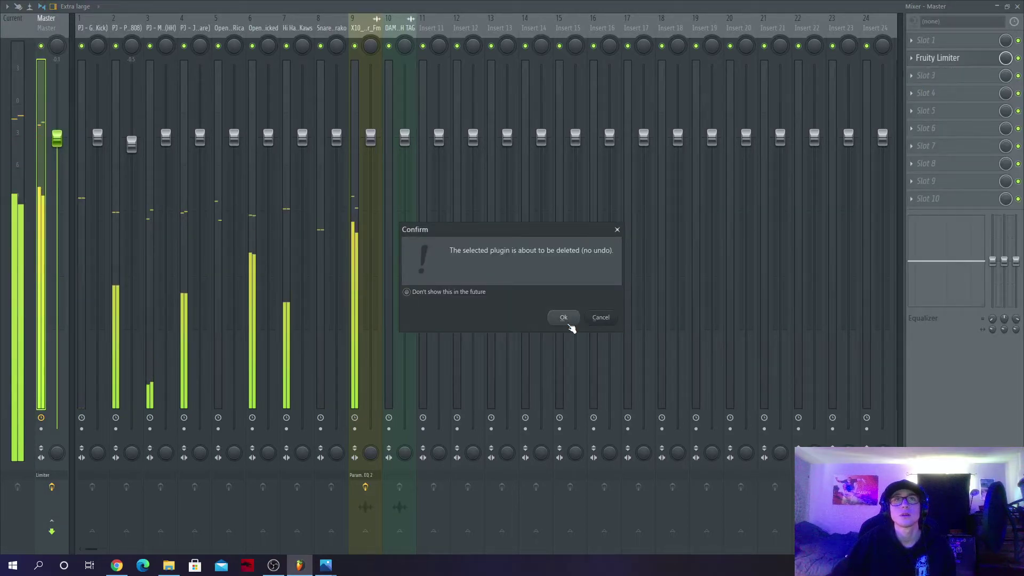
click(563, 318)
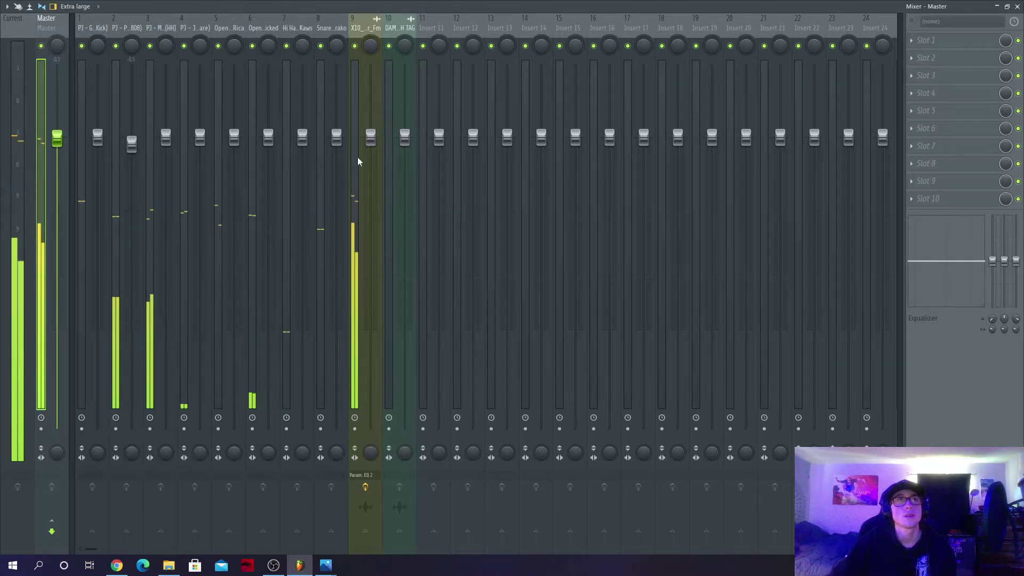
Lower the mixer faders of the plucked synth loop, PJ - Mein (HH), Hi Hat - Kaws and PJ - Porn Sesh C (808) tracks.
drag(370, 141, 370, 216)
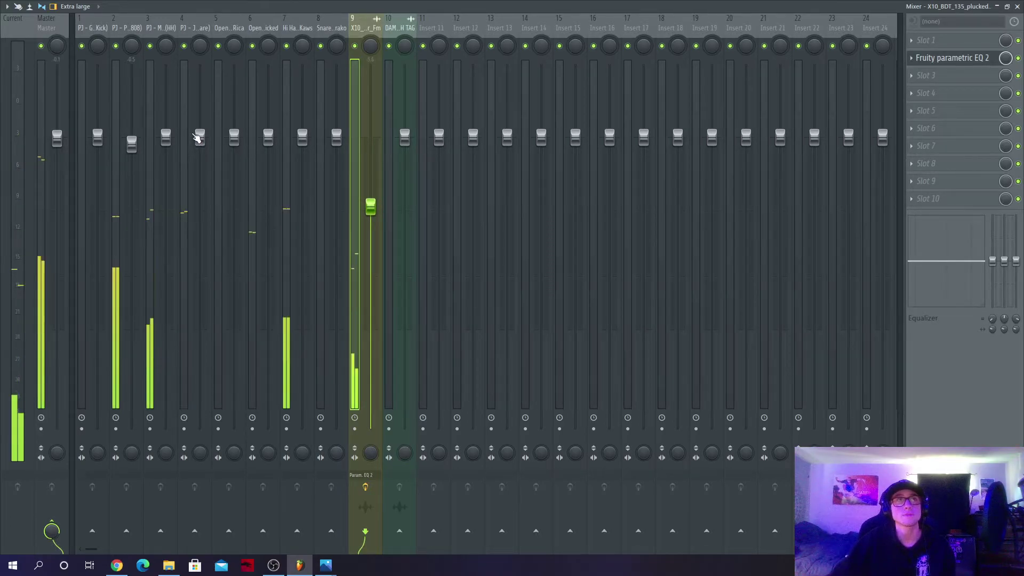
drag(165, 140, 166, 206)
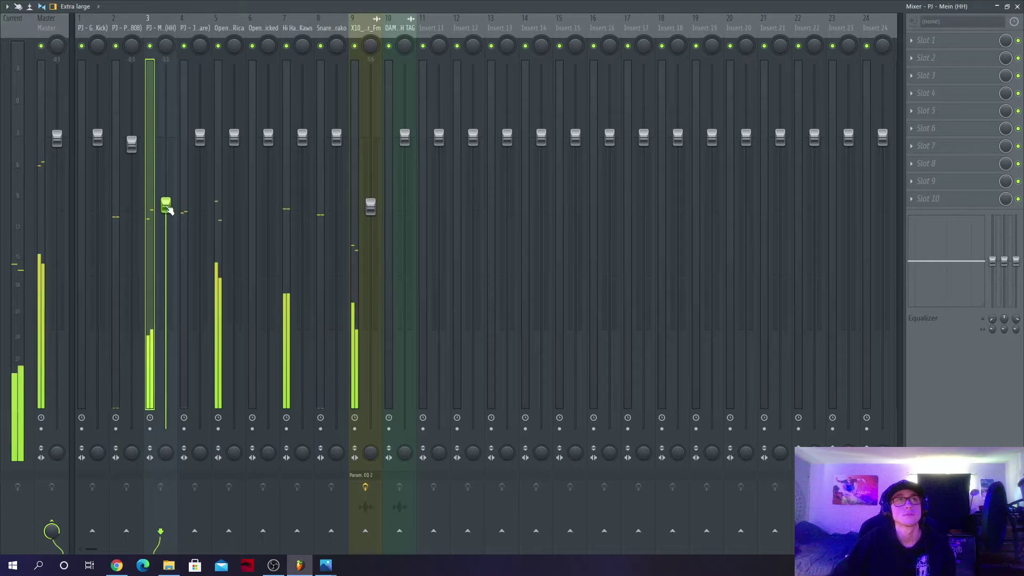
drag(302, 139, 302, 195)
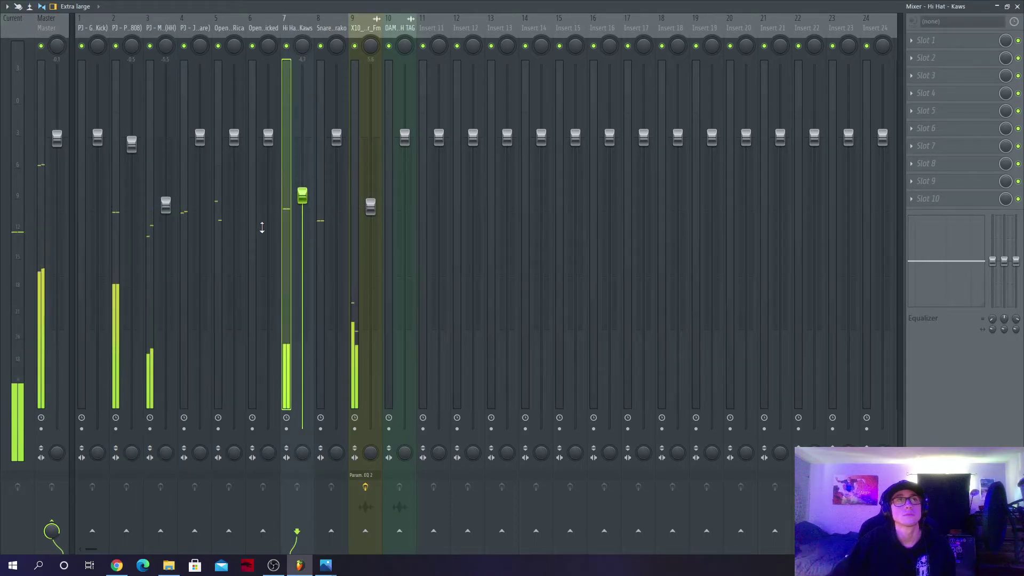
drag(131, 143, 132, 188)
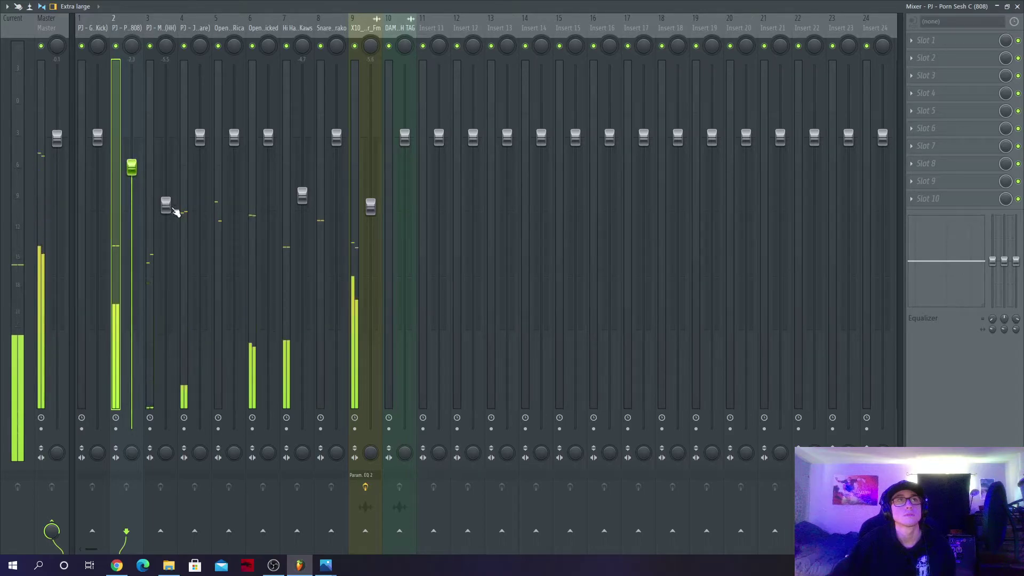
Lower the mixer faders of PJ - Mein (HH), Hi Hat - Kaws, Open Hat - Rica, PJ - Jasmine (Snare) and Open Hat - Wicked.
drag(173, 209, 173, 226)
drag(302, 196, 303, 235)
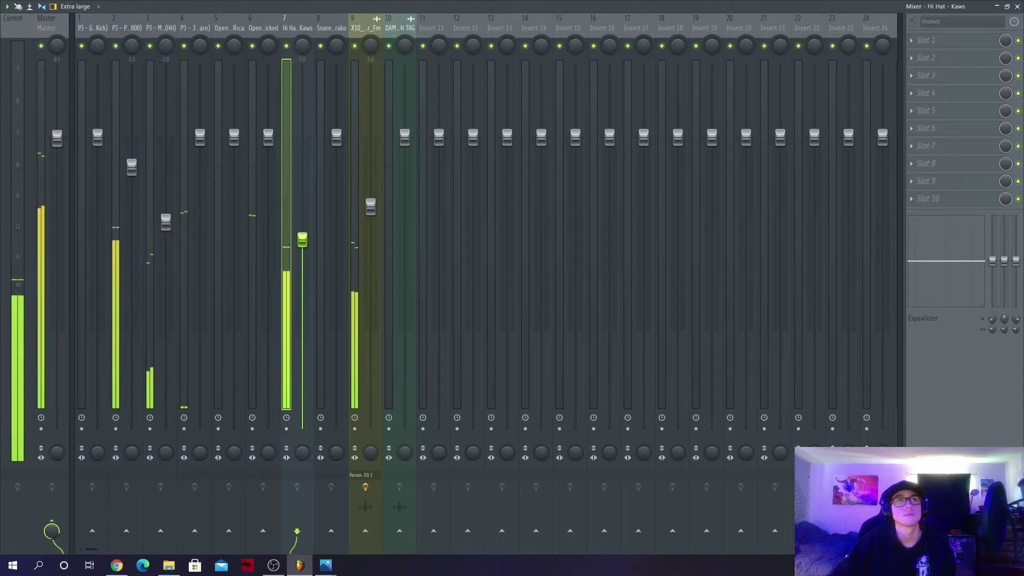
drag(234, 138, 234, 189)
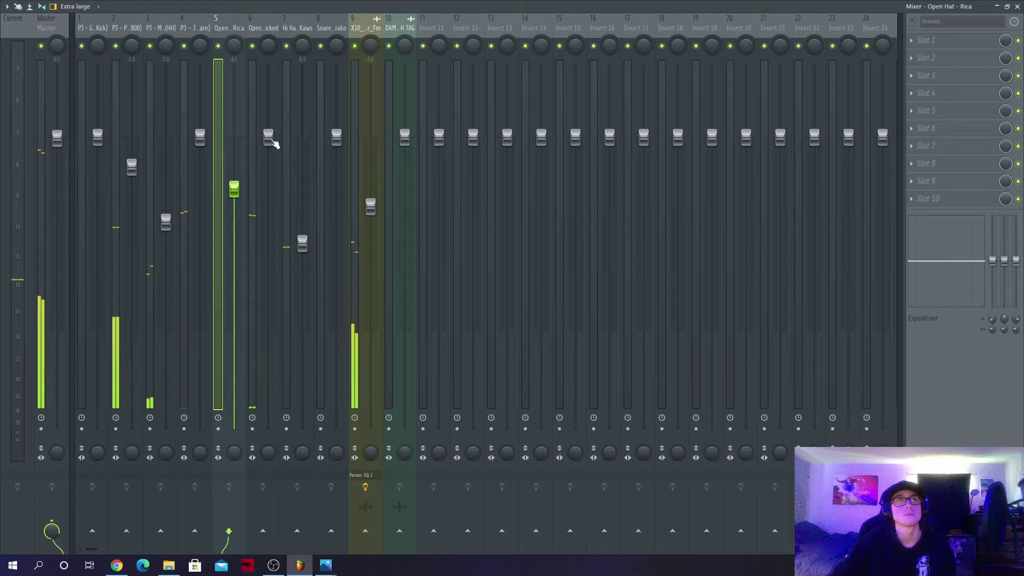
drag(200, 137, 200, 162)
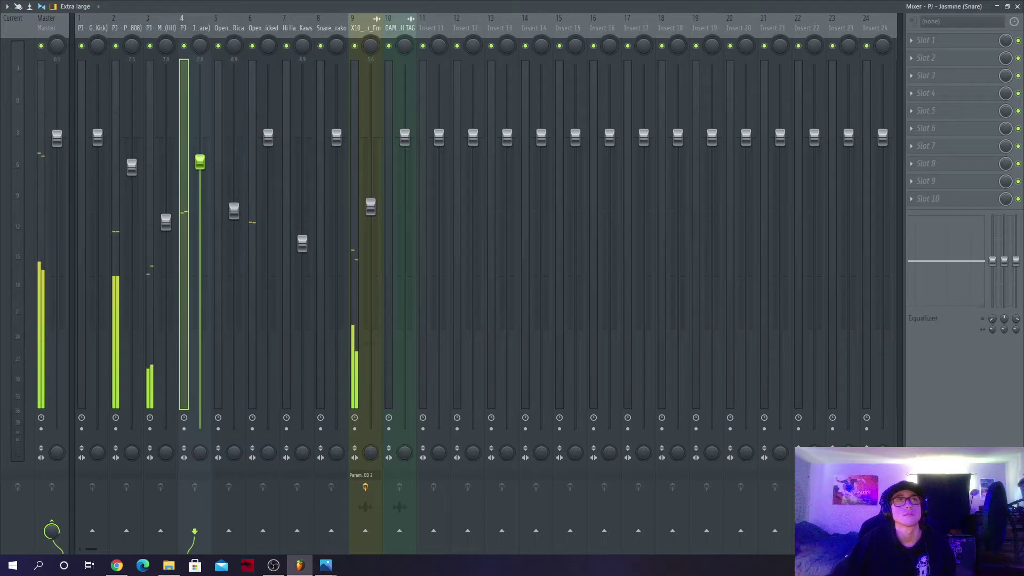
drag(268, 138, 269, 203)
Reset the PJ - Jasmine (Snare) fader to its default level and lower the Snare - Drako fader.
drag(199, 169, 207, 193)
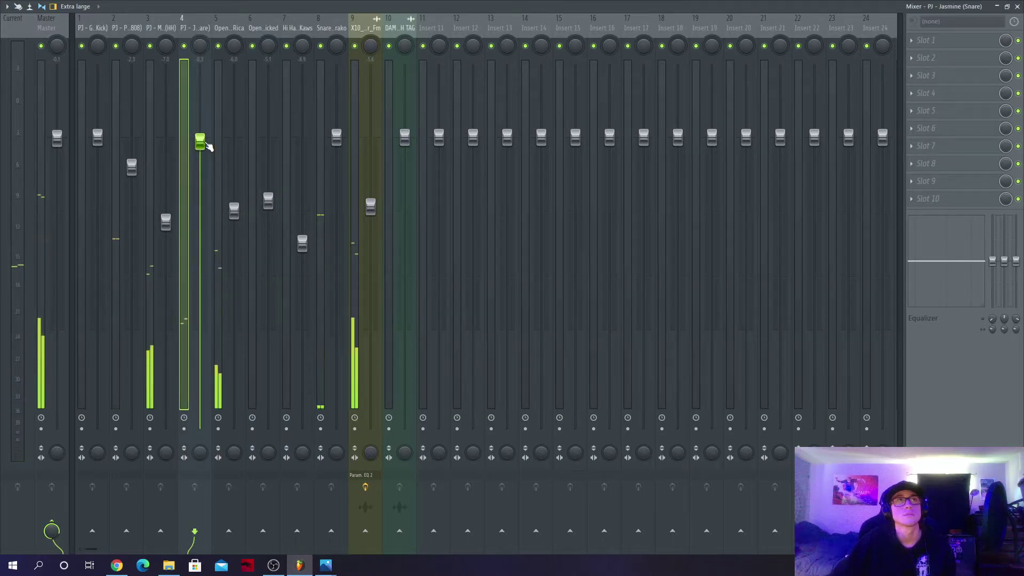
right_click(207, 144)
click(203, 151)
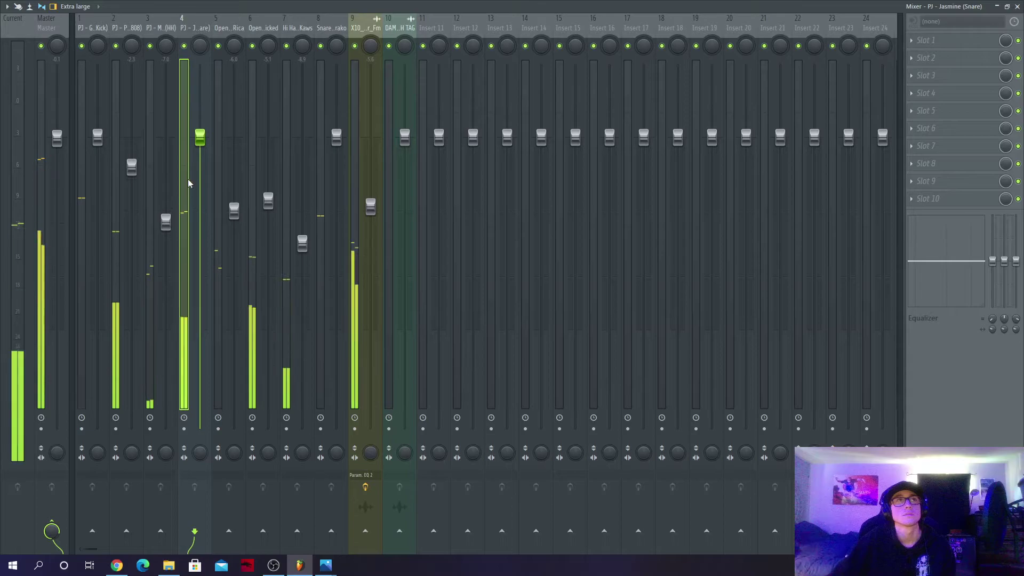
drag(340, 135, 339, 184)
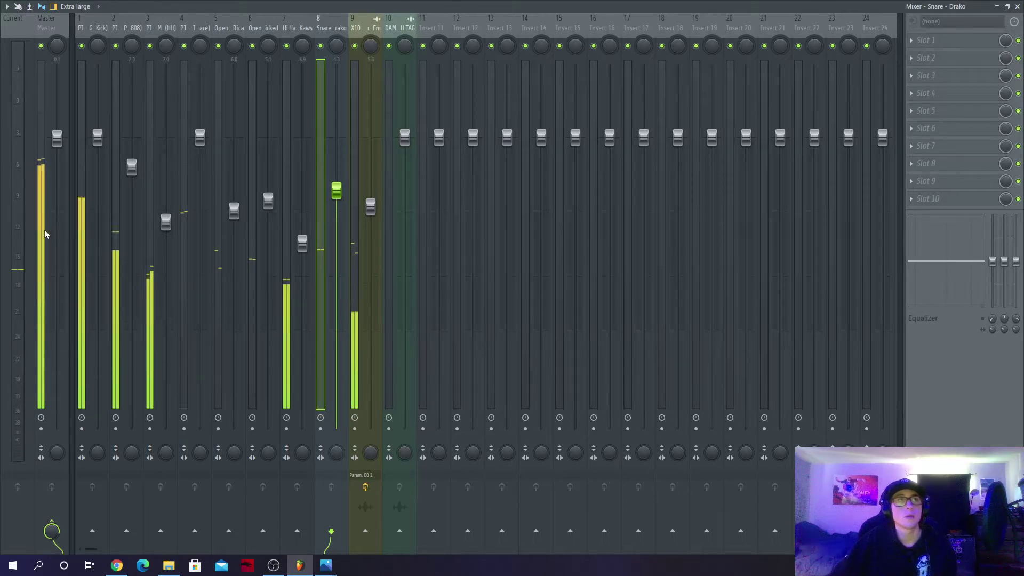
Select the Master track and check the kick's level by soloing PJ - Godspeed (Kick), restoring all tracks at the end.
click(46, 235)
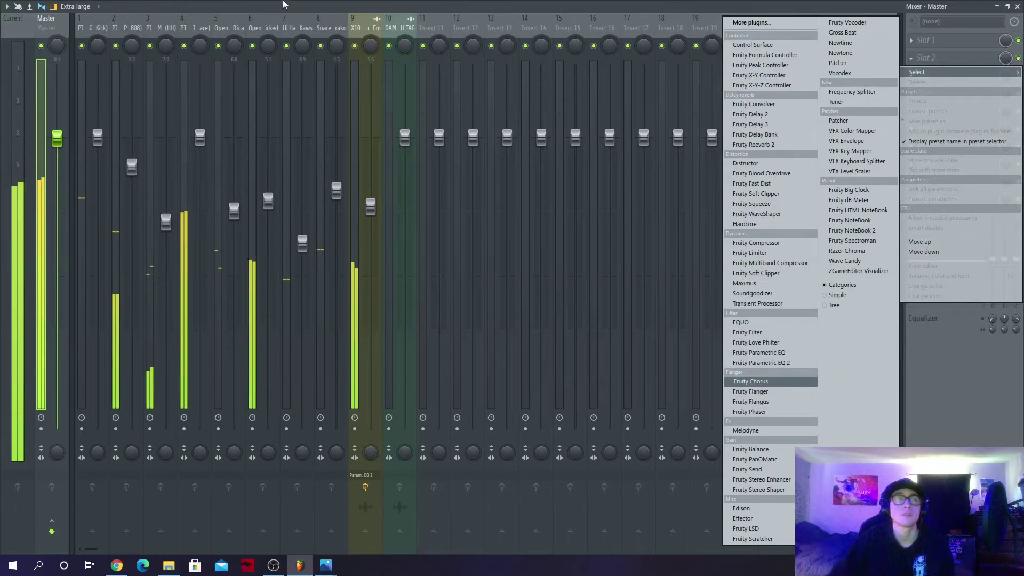
click(86, 51)
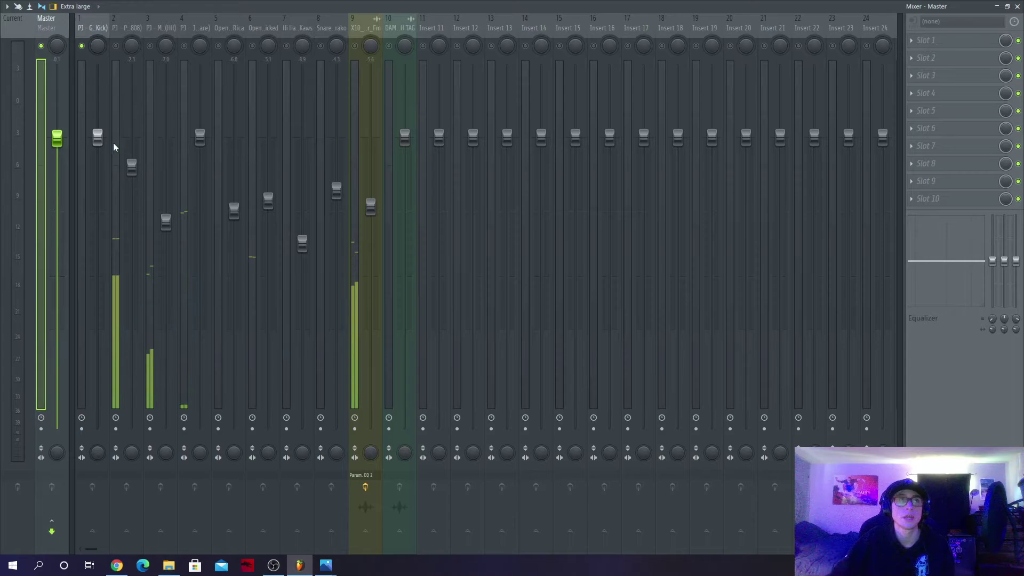
right_click(83, 48)
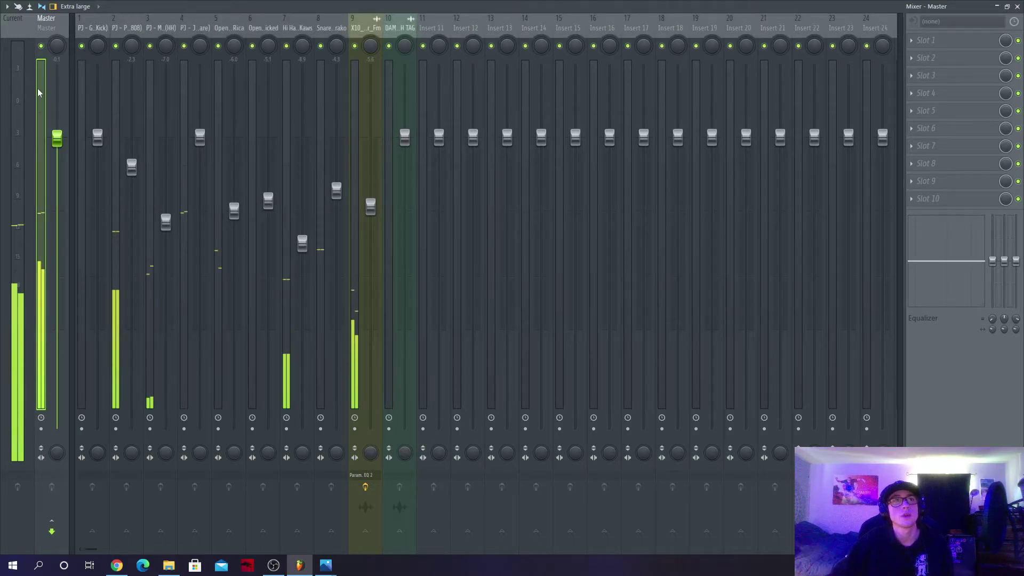
Load Fruity Soft Clipper into slot 2 of the Master track and raise its post gain.
click(919, 63)
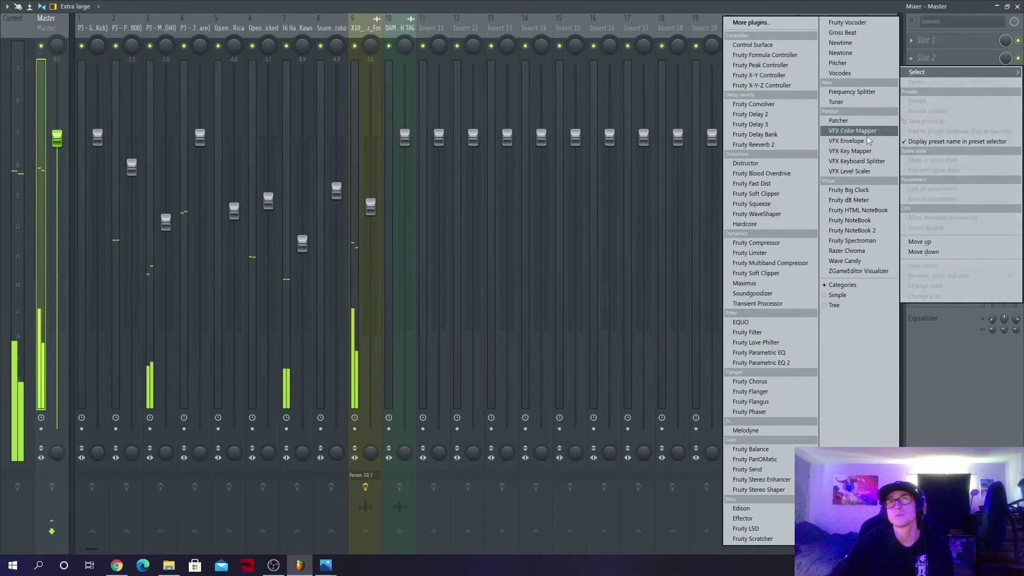
click(777, 199)
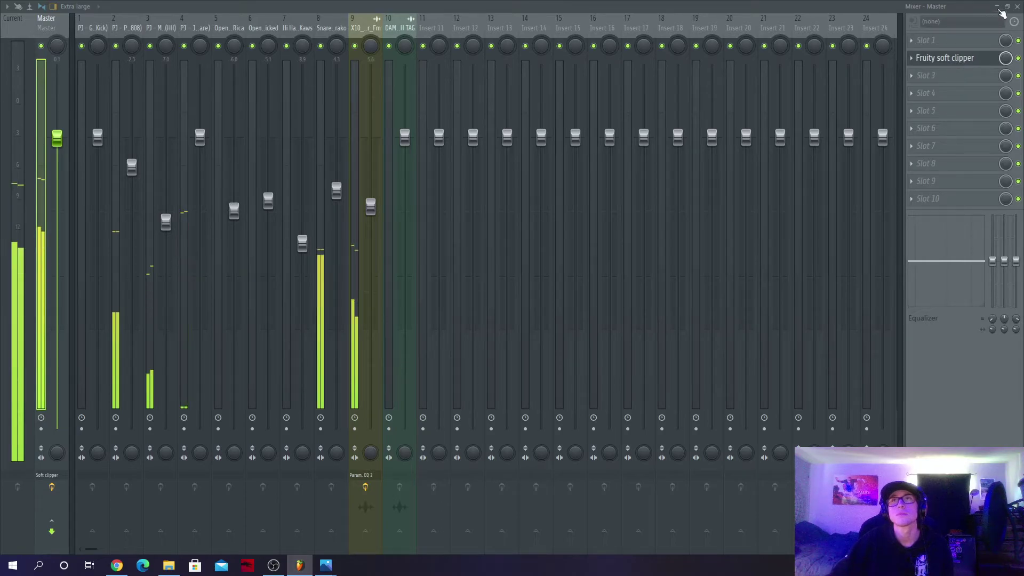
click(944, 58)
drag(260, 145, 381, 178)
drag(347, 211, 347, 197)
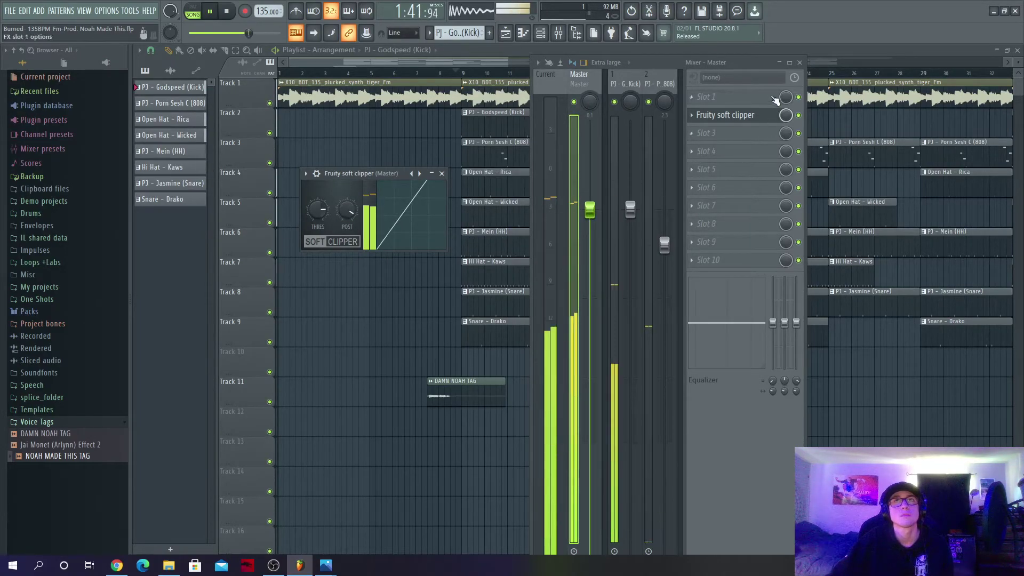
Maximize the mixer, check the Current track's level during playback and lower the voice tag track's fader.
click(789, 63)
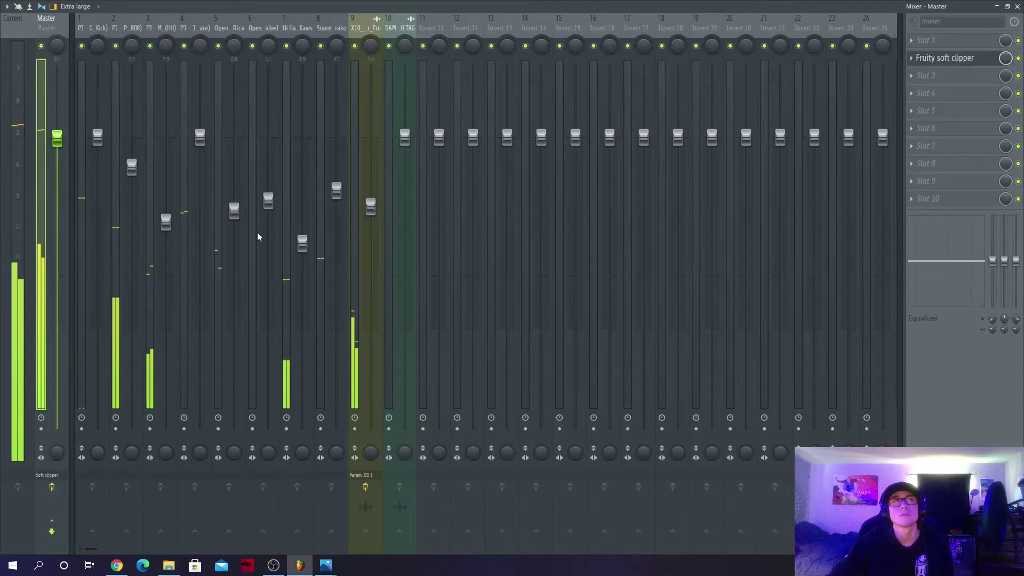
click(20, 169)
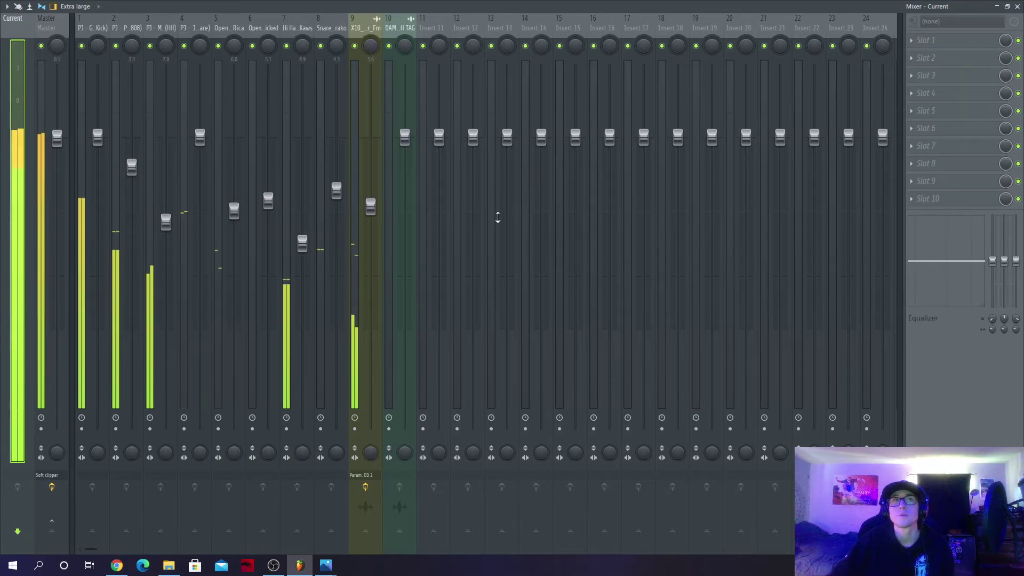
drag(405, 137, 405, 238)
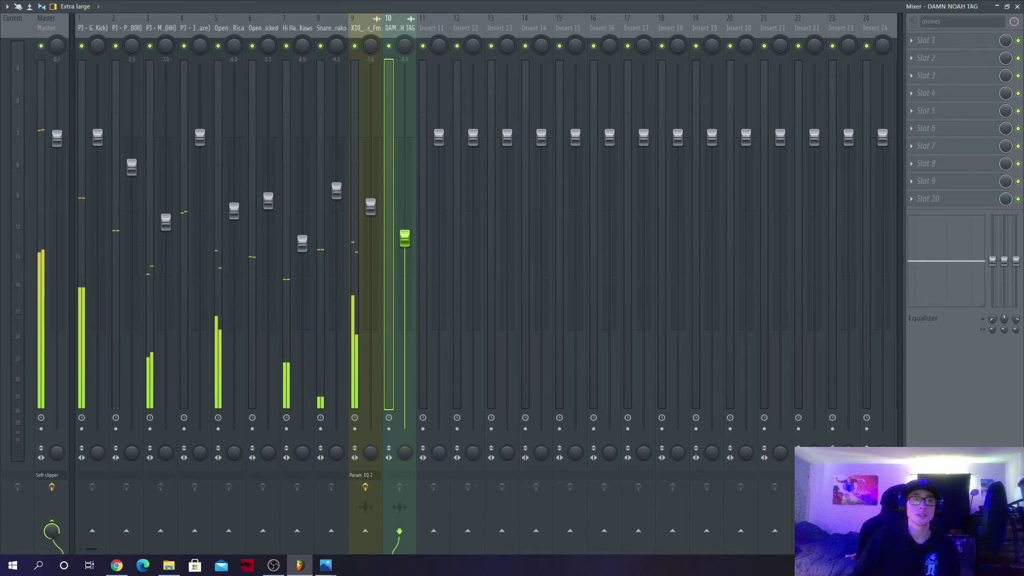
Try a lower Master volume, reset the Master fader to its default level and restore the mixer's smaller window.
drag(56, 138, 61, 201)
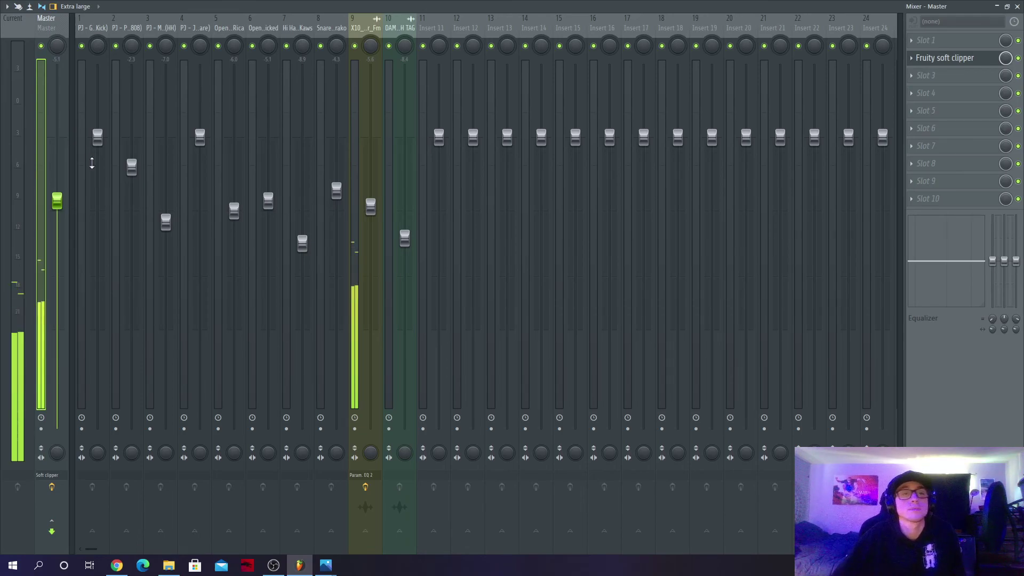
right_click(56, 207)
click(59, 209)
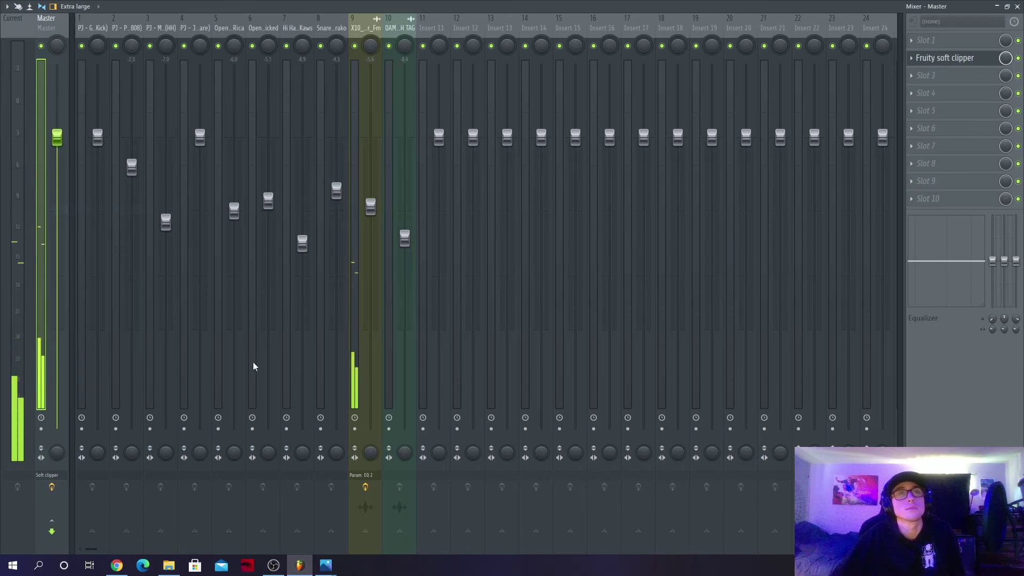
click(1007, 7)
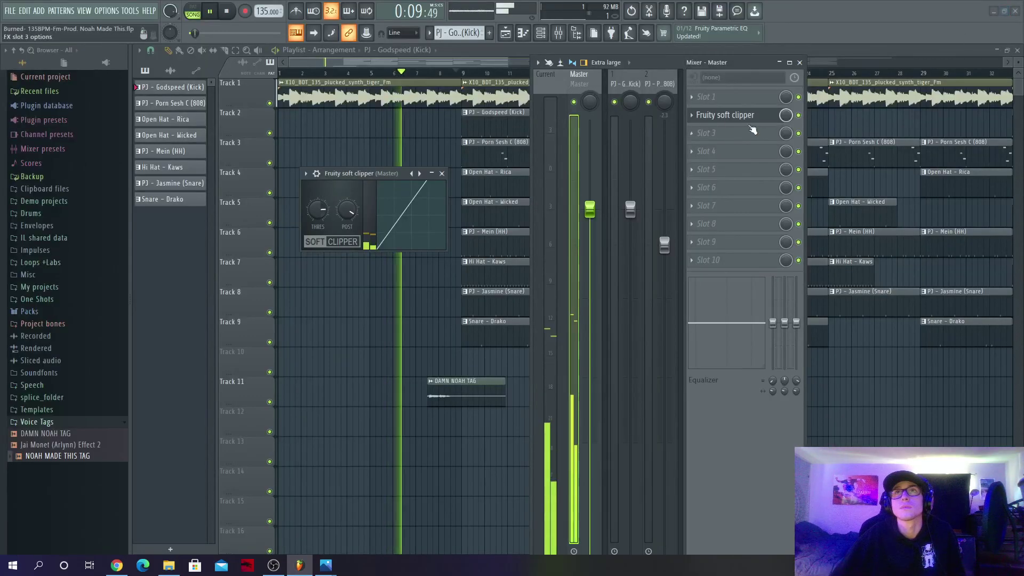